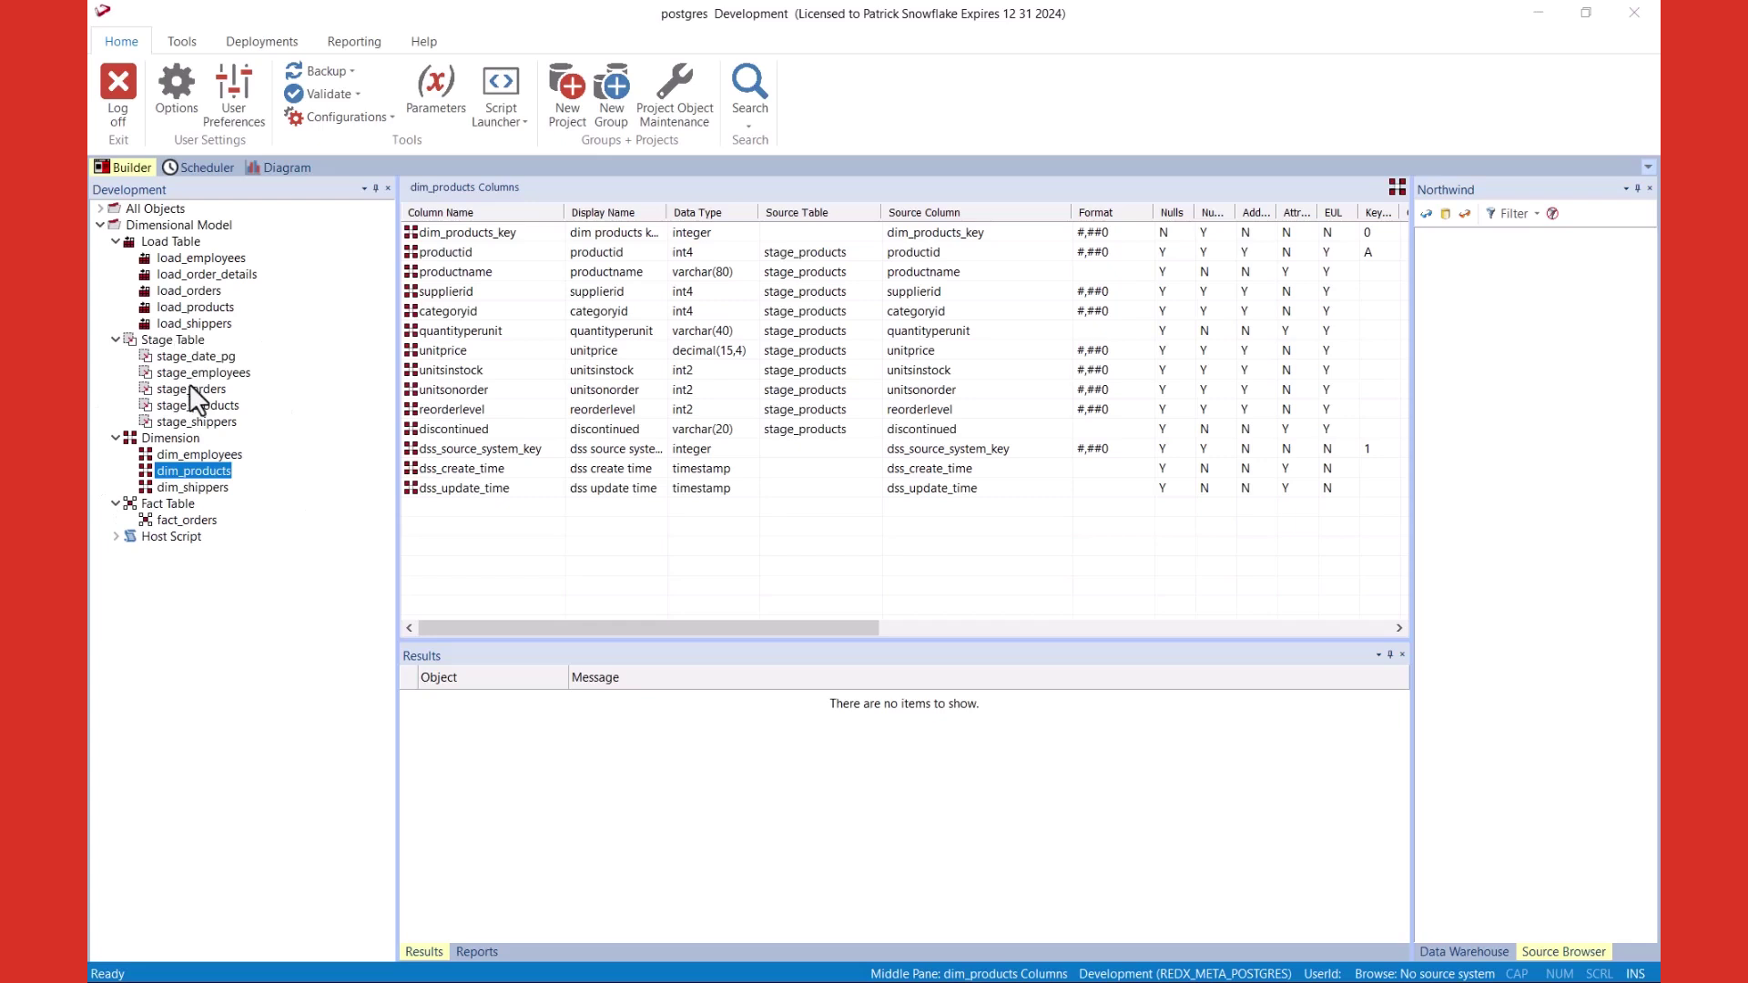
# Show the Track Forward impact diagram for dim_products, tracing Products through load_products and stage_products
pyautogui.rightClick(186, 474)
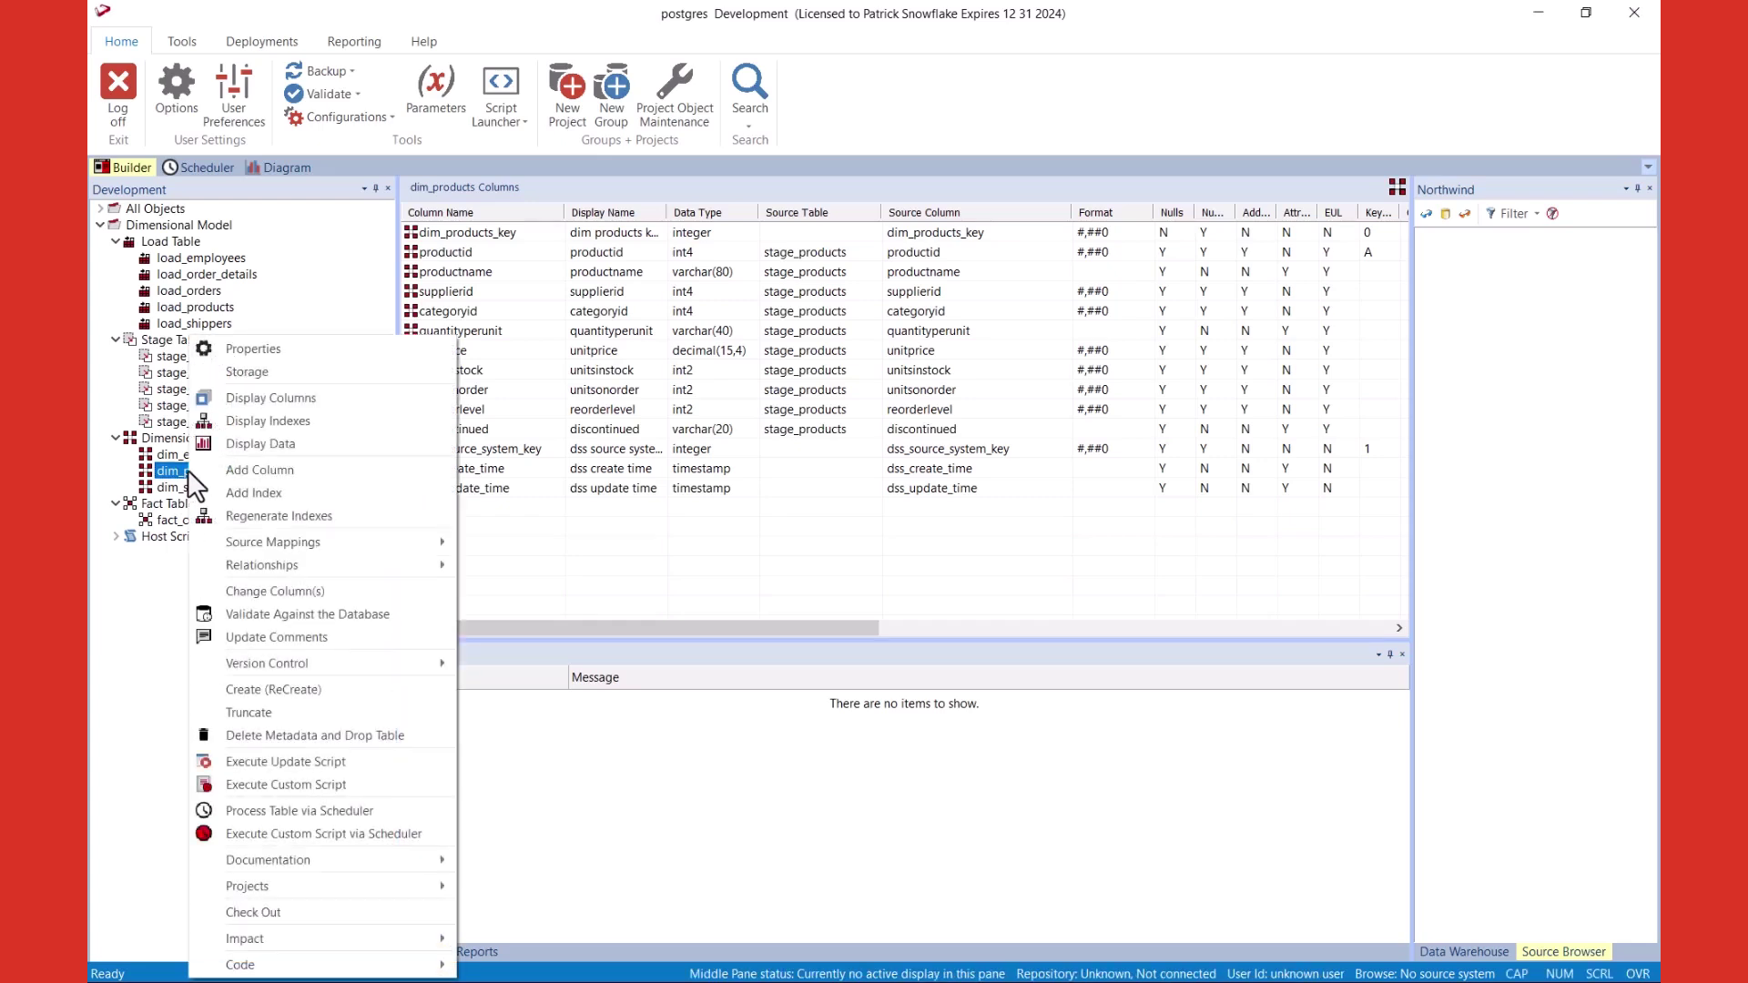
pyautogui.moveTo(246, 938)
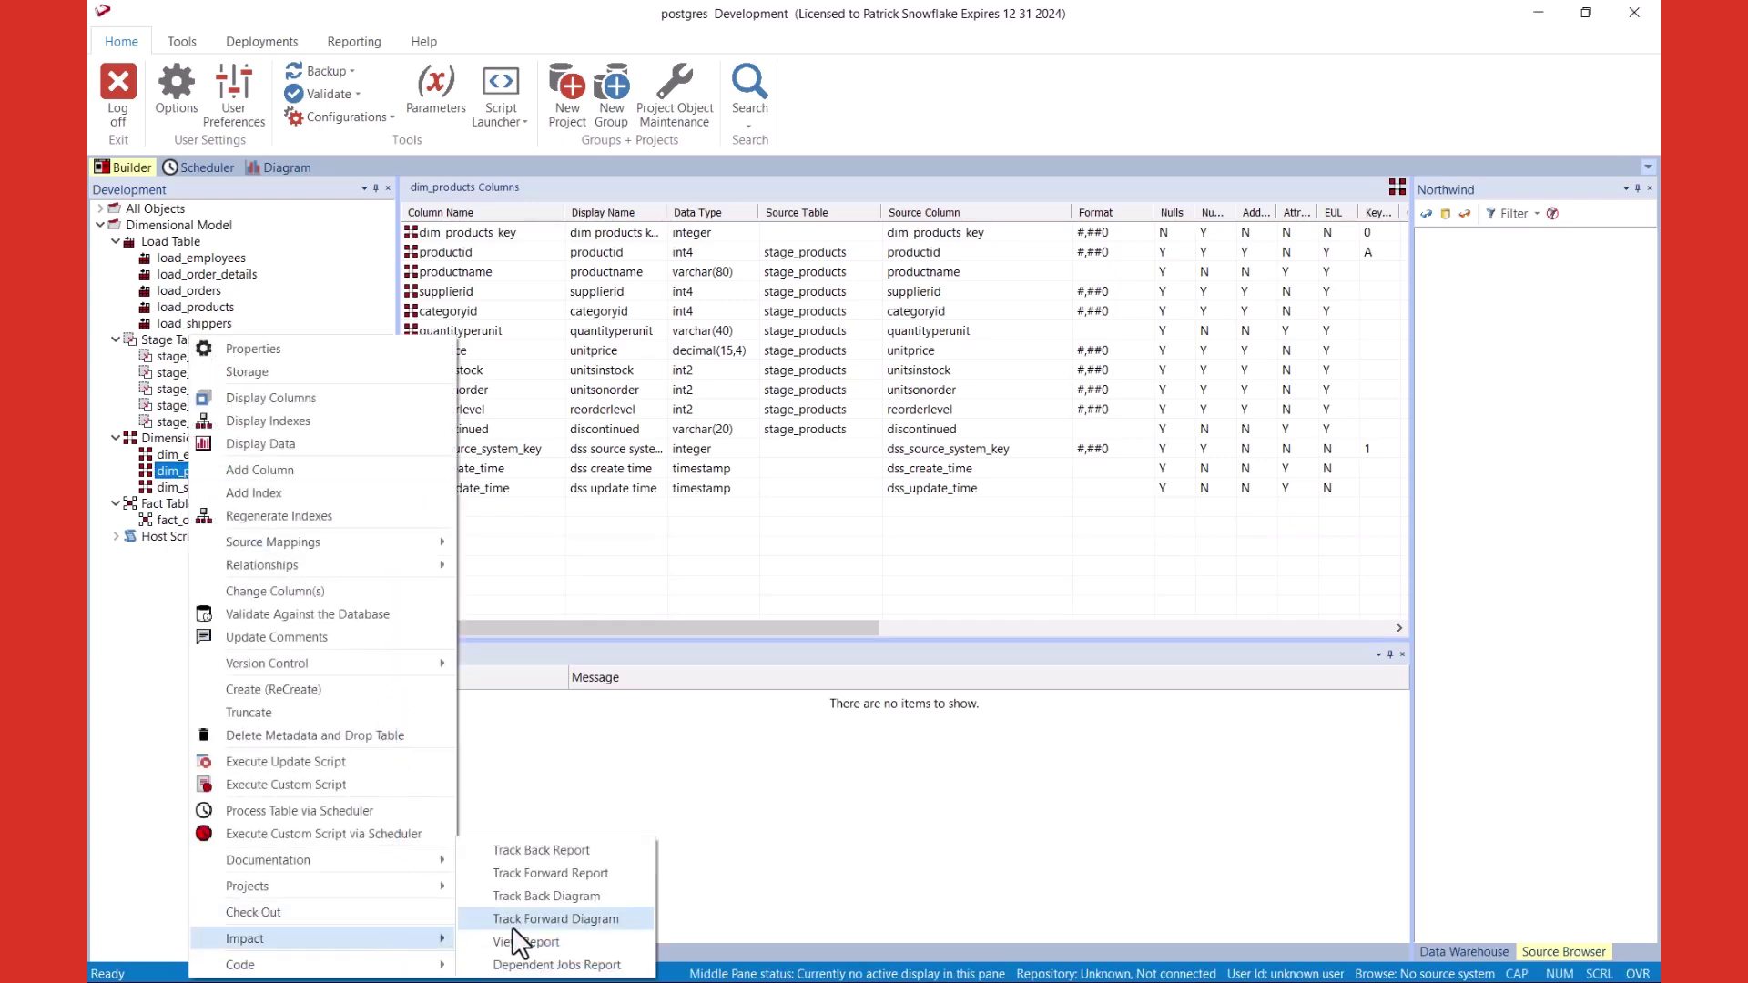
pyautogui.click(535, 896)
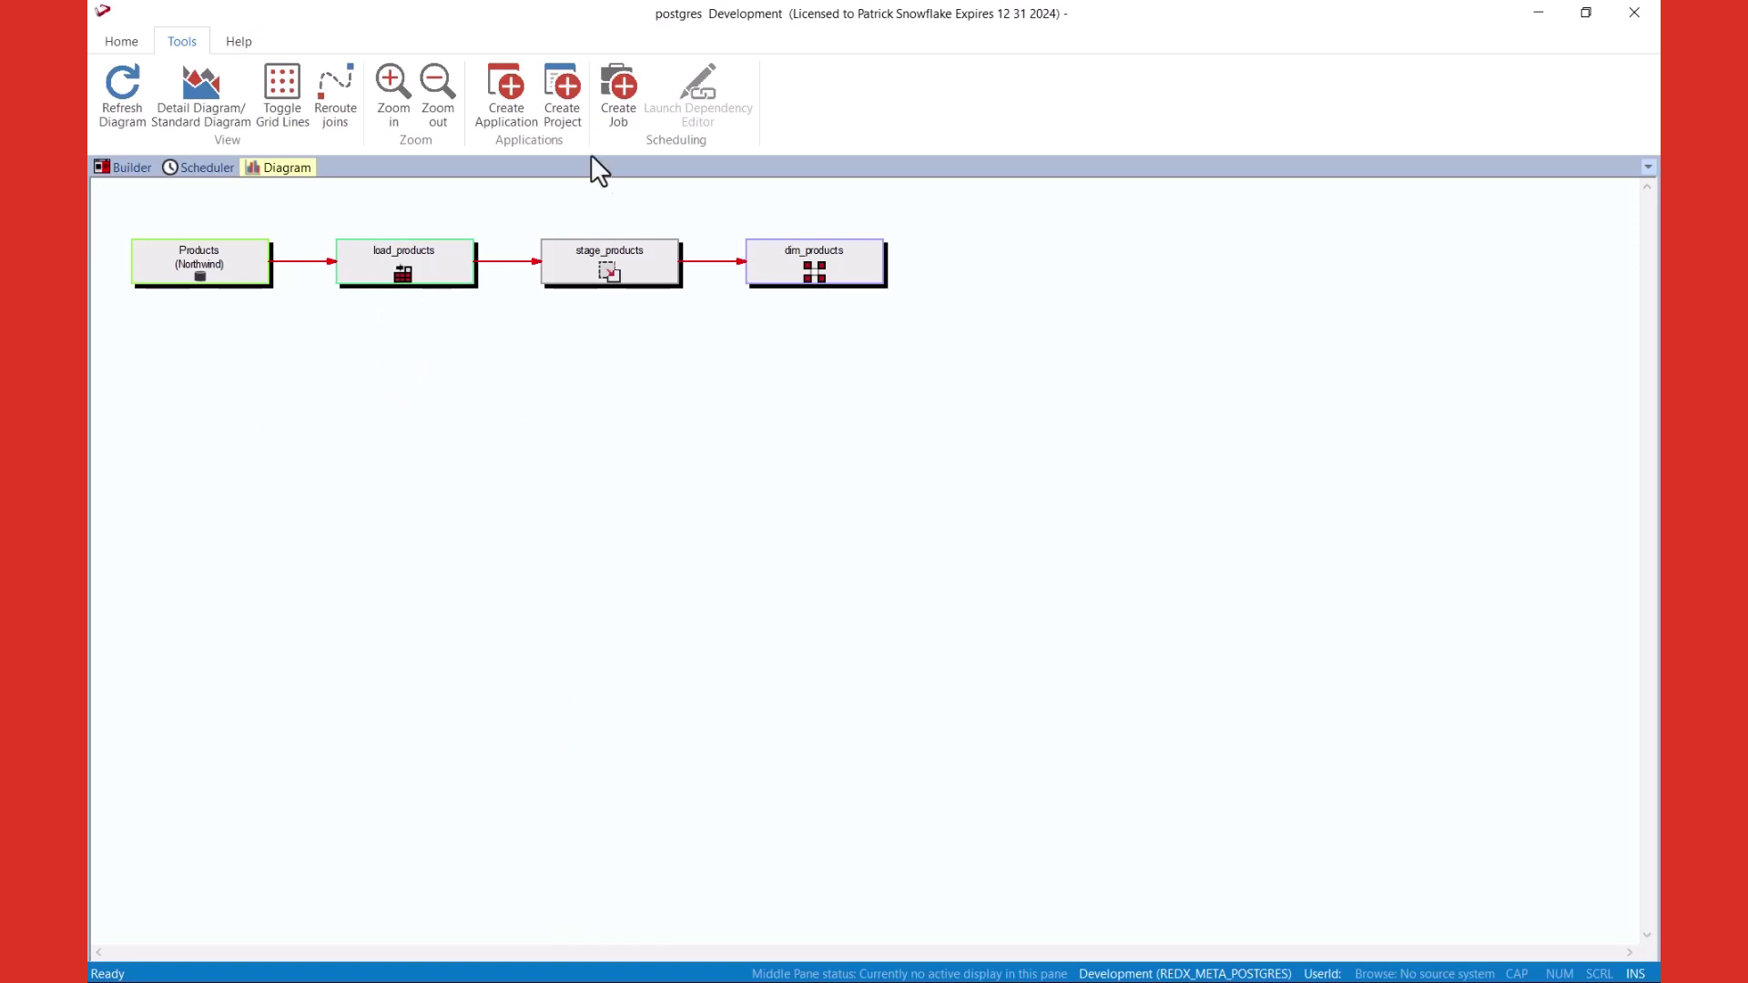
# Create job Process_dim_products with Frequency None and Maximum Threads 4, confirming its three tasks
pyautogui.click(622, 83)
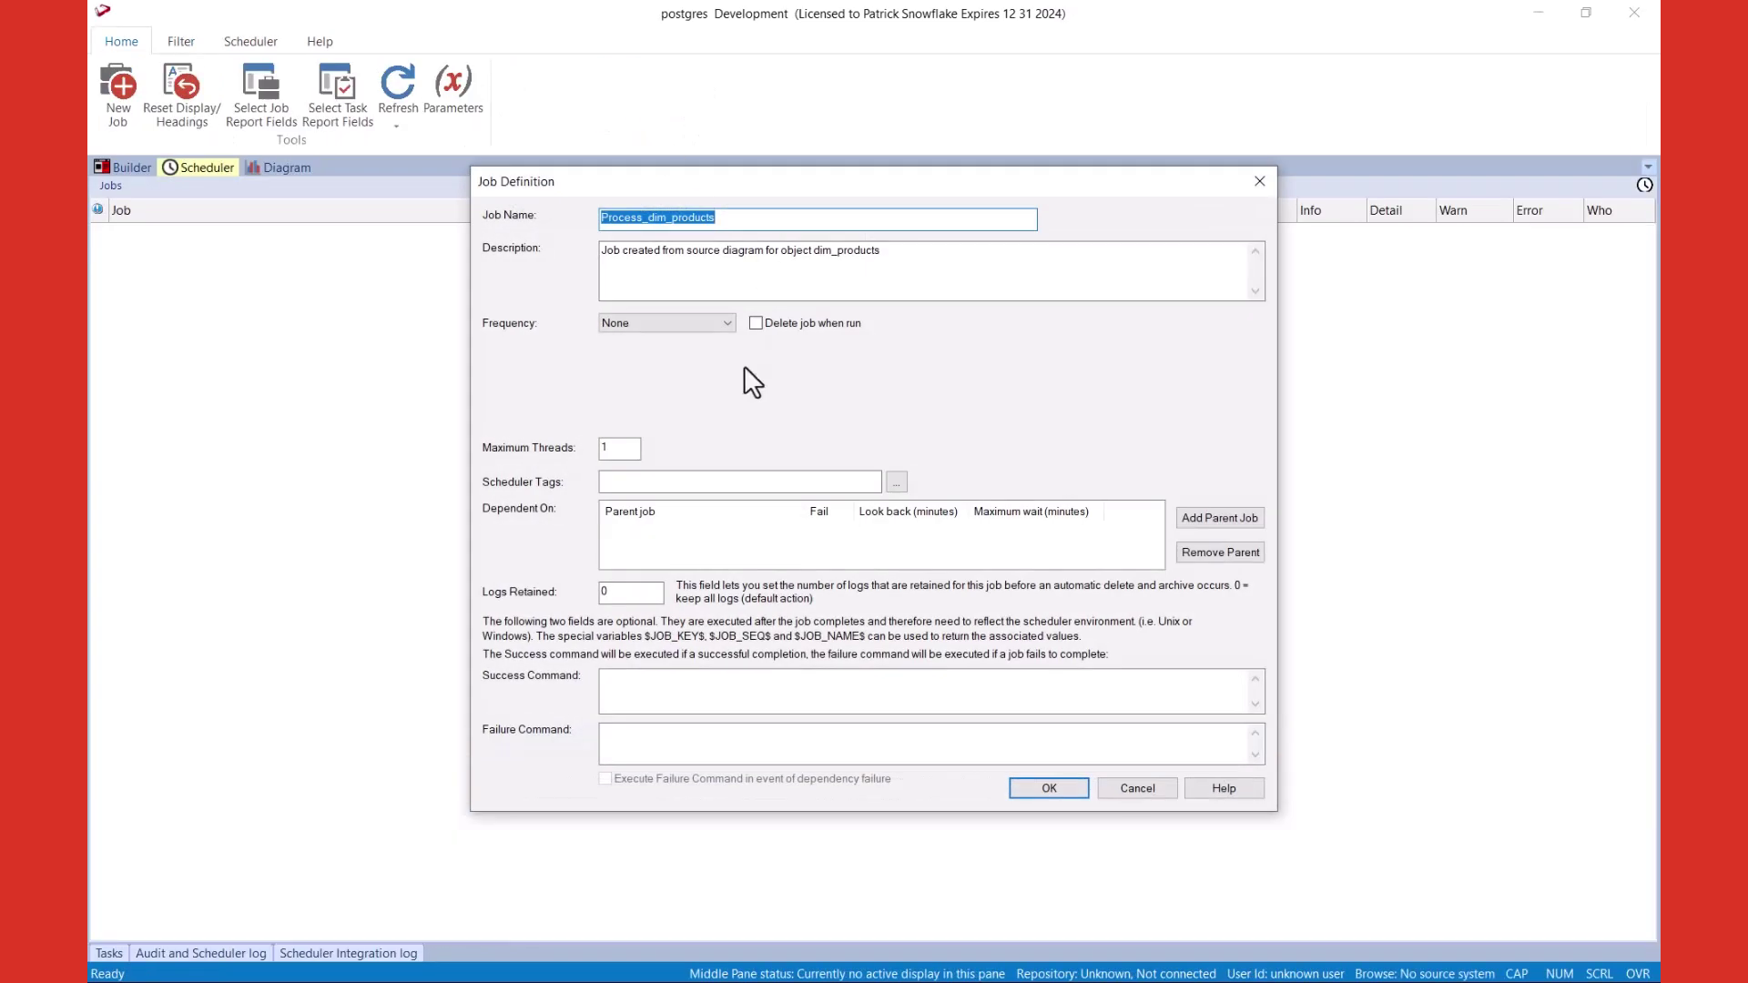
pyautogui.click(732, 326)
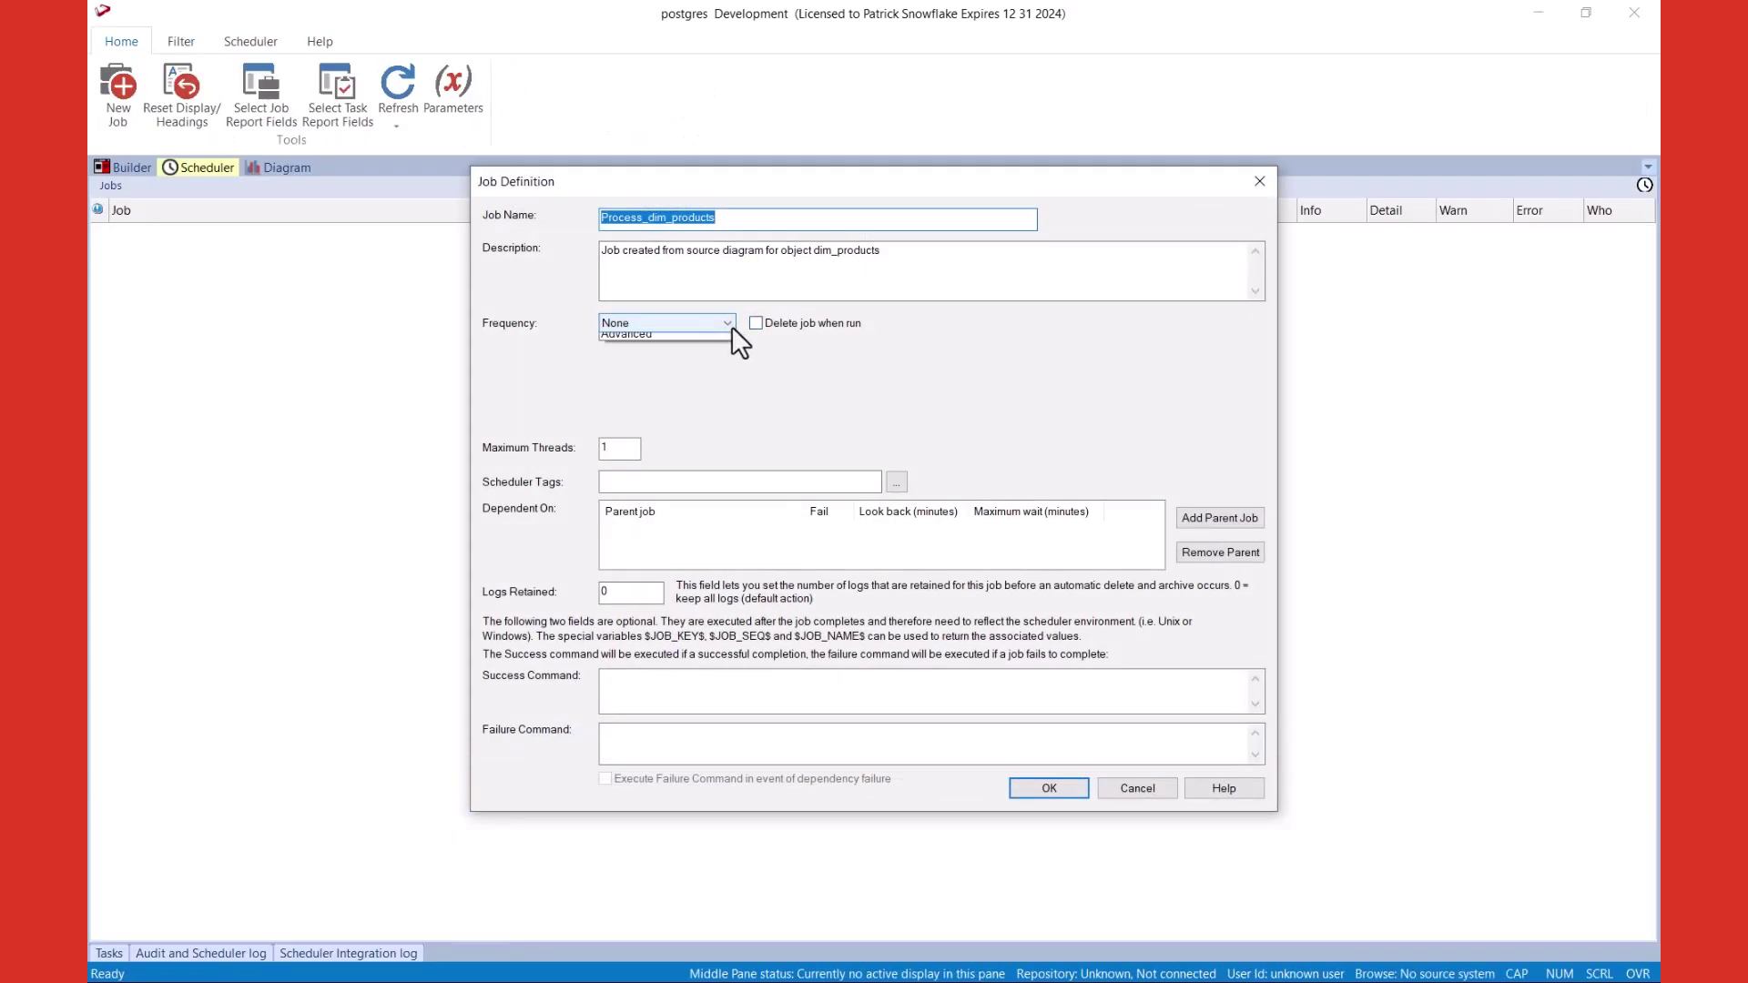
pyautogui.click(732, 328)
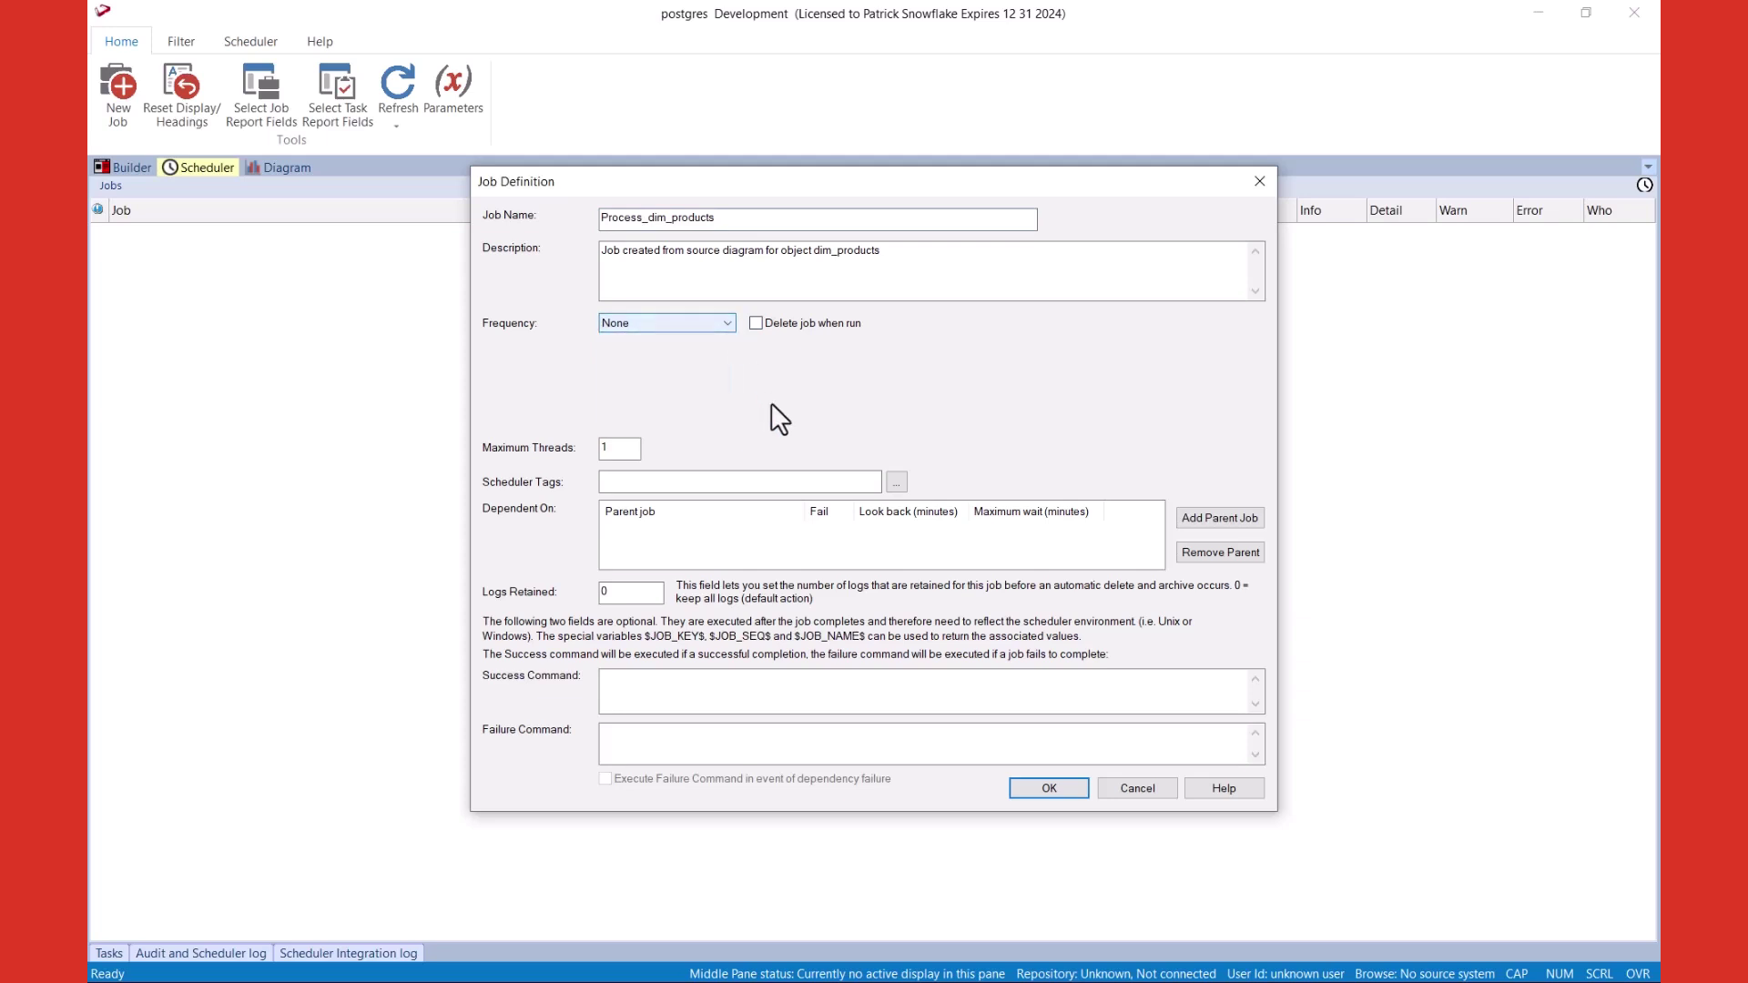
pyautogui.doubleClick(618, 450)
pyautogui.write('4')
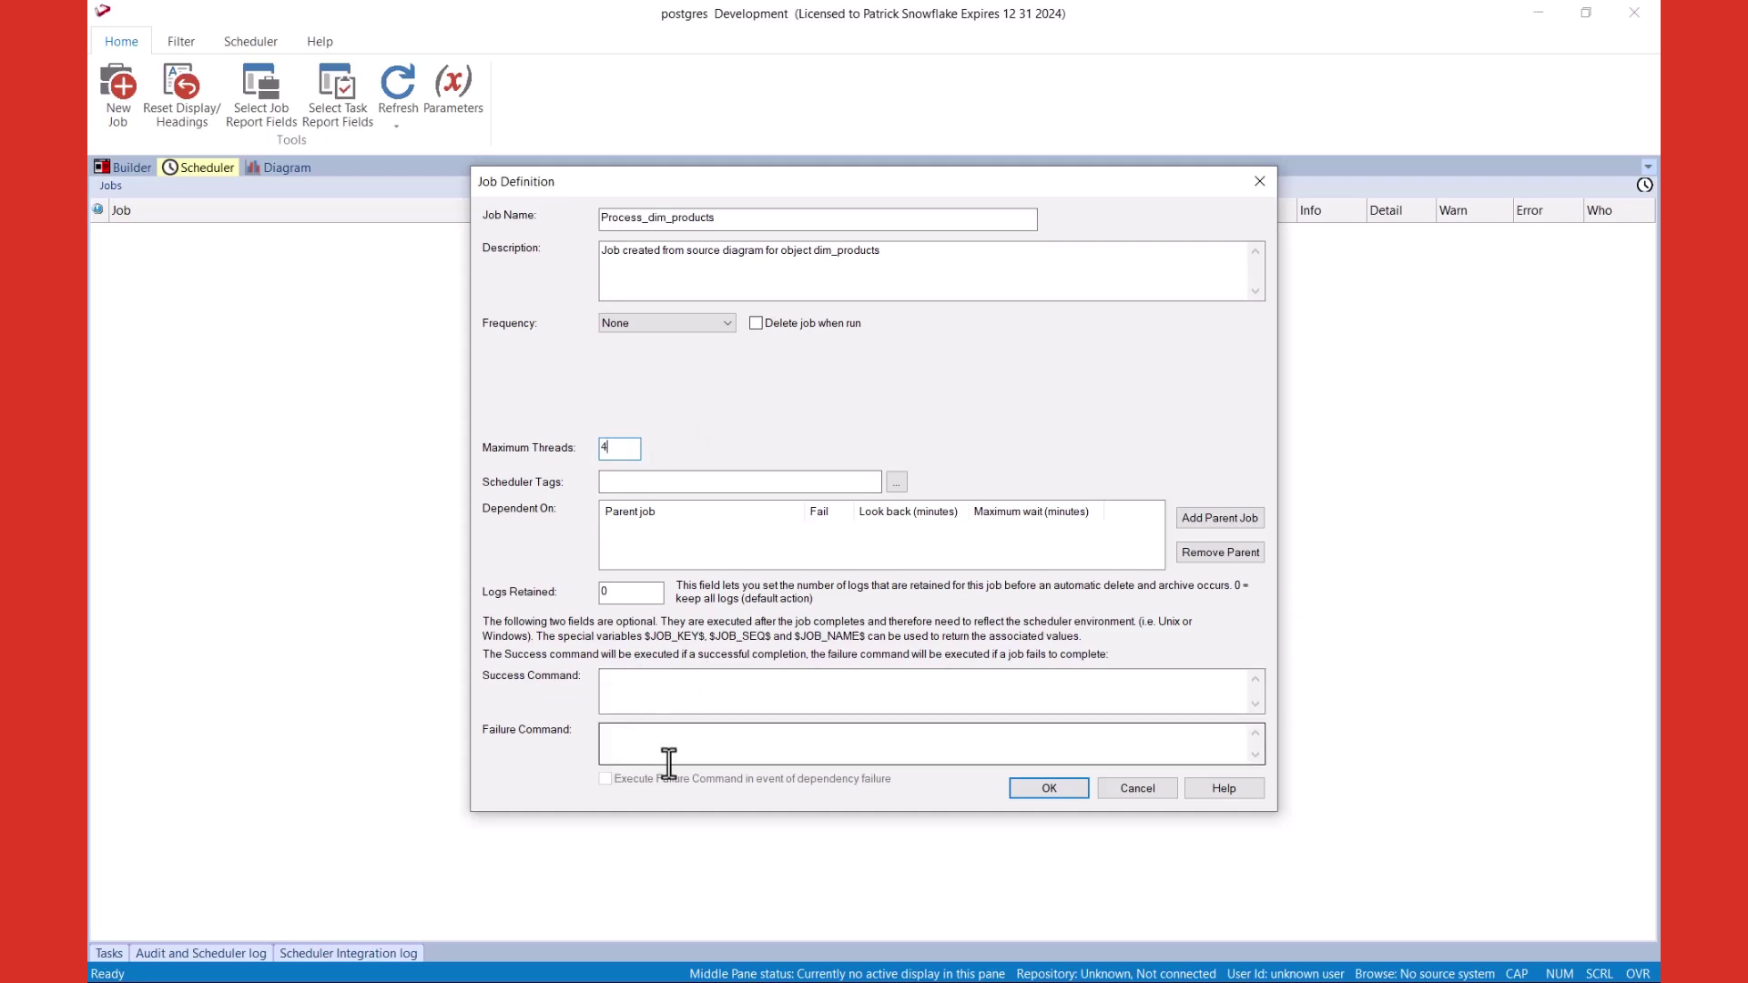
pyautogui.click(1046, 792)
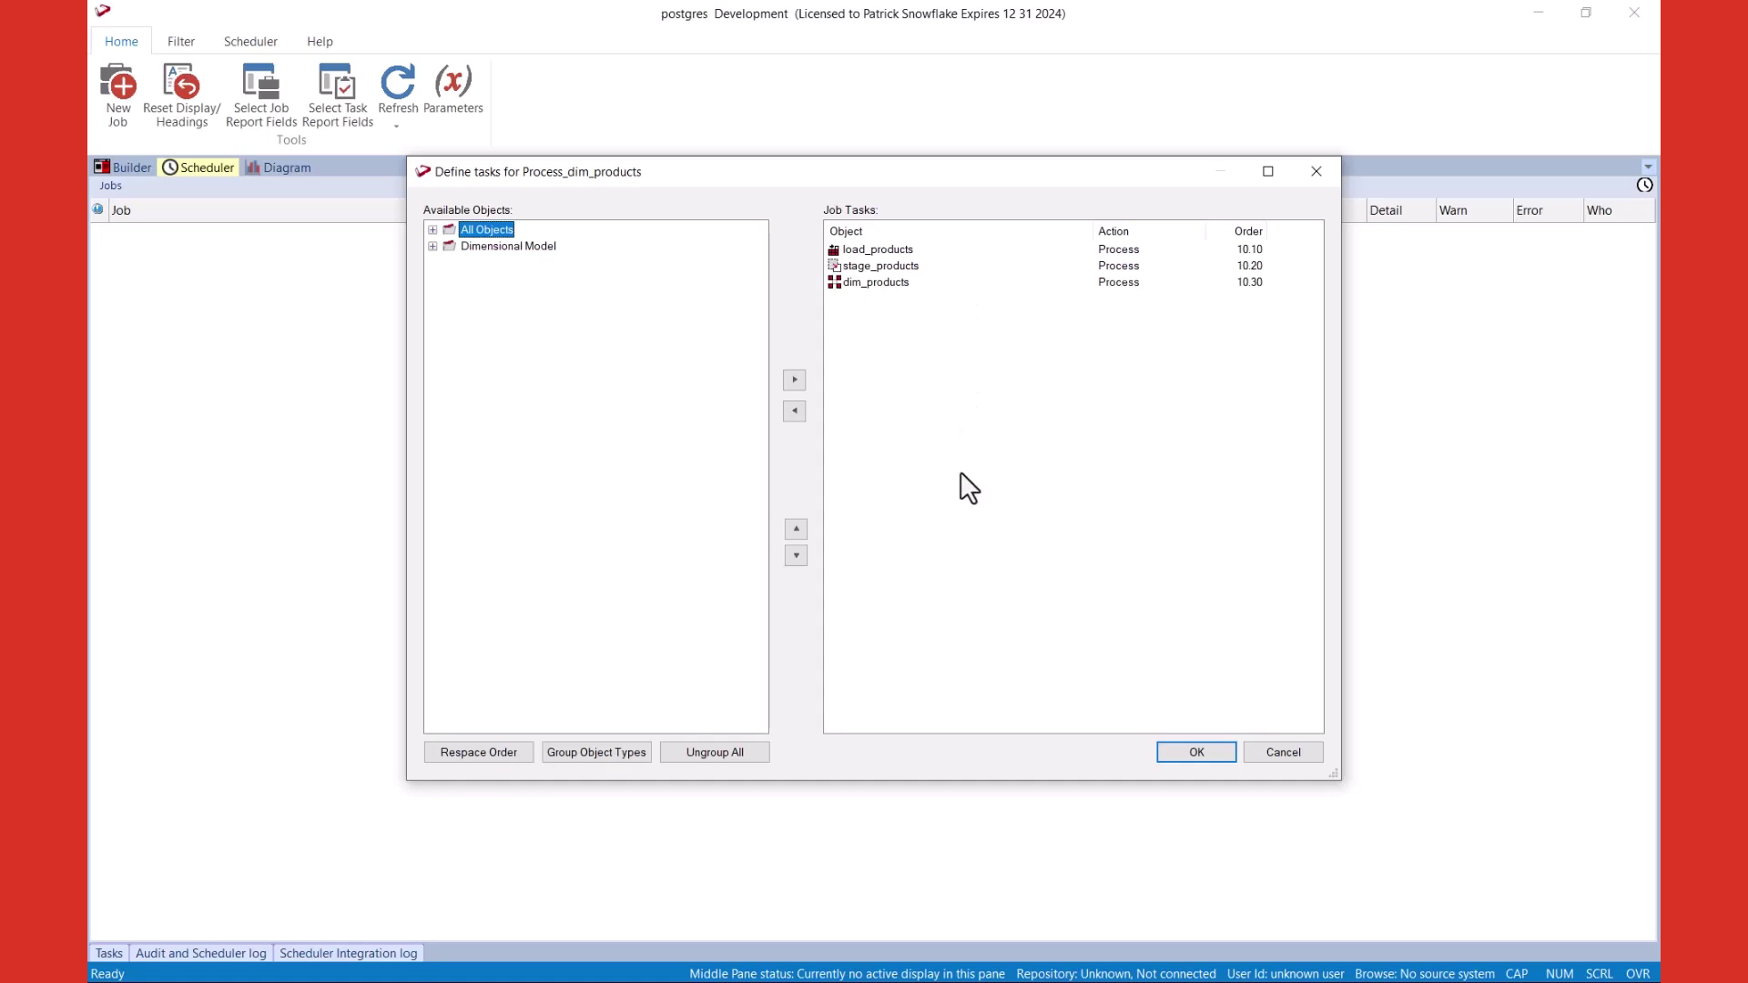
pyautogui.click(1193, 749)
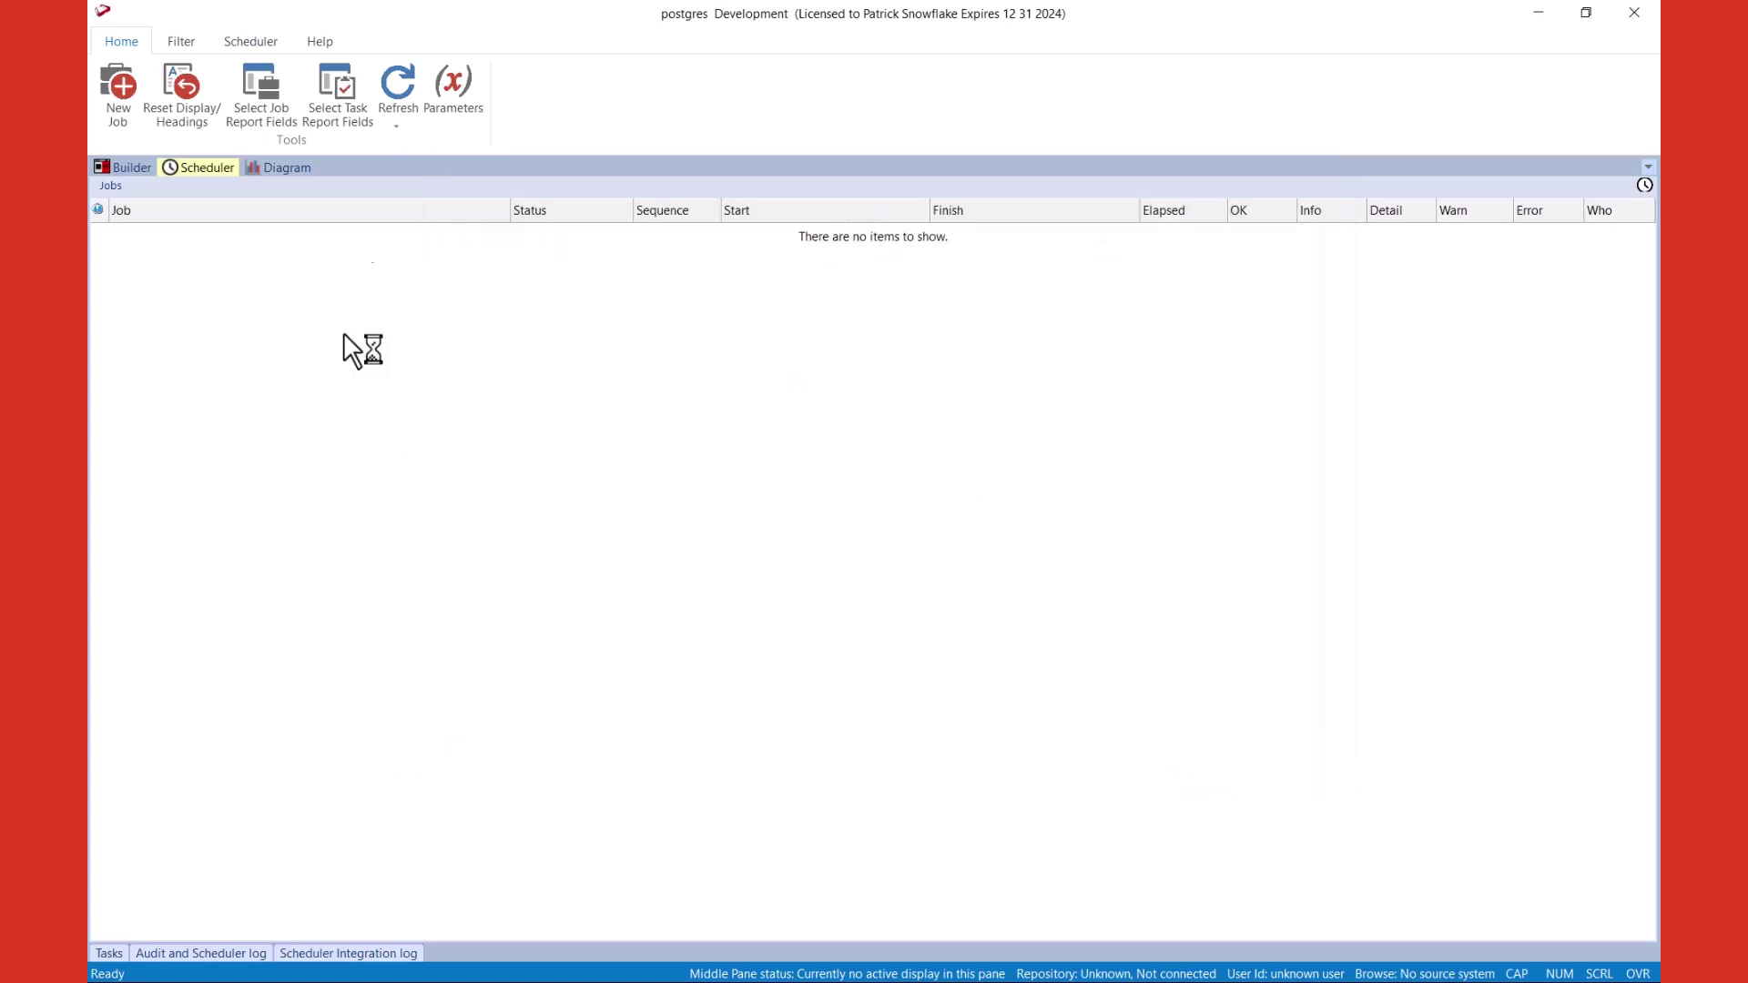
# List all scheduler jobs and start the Process_dim_products job
pyautogui.click(182, 41)
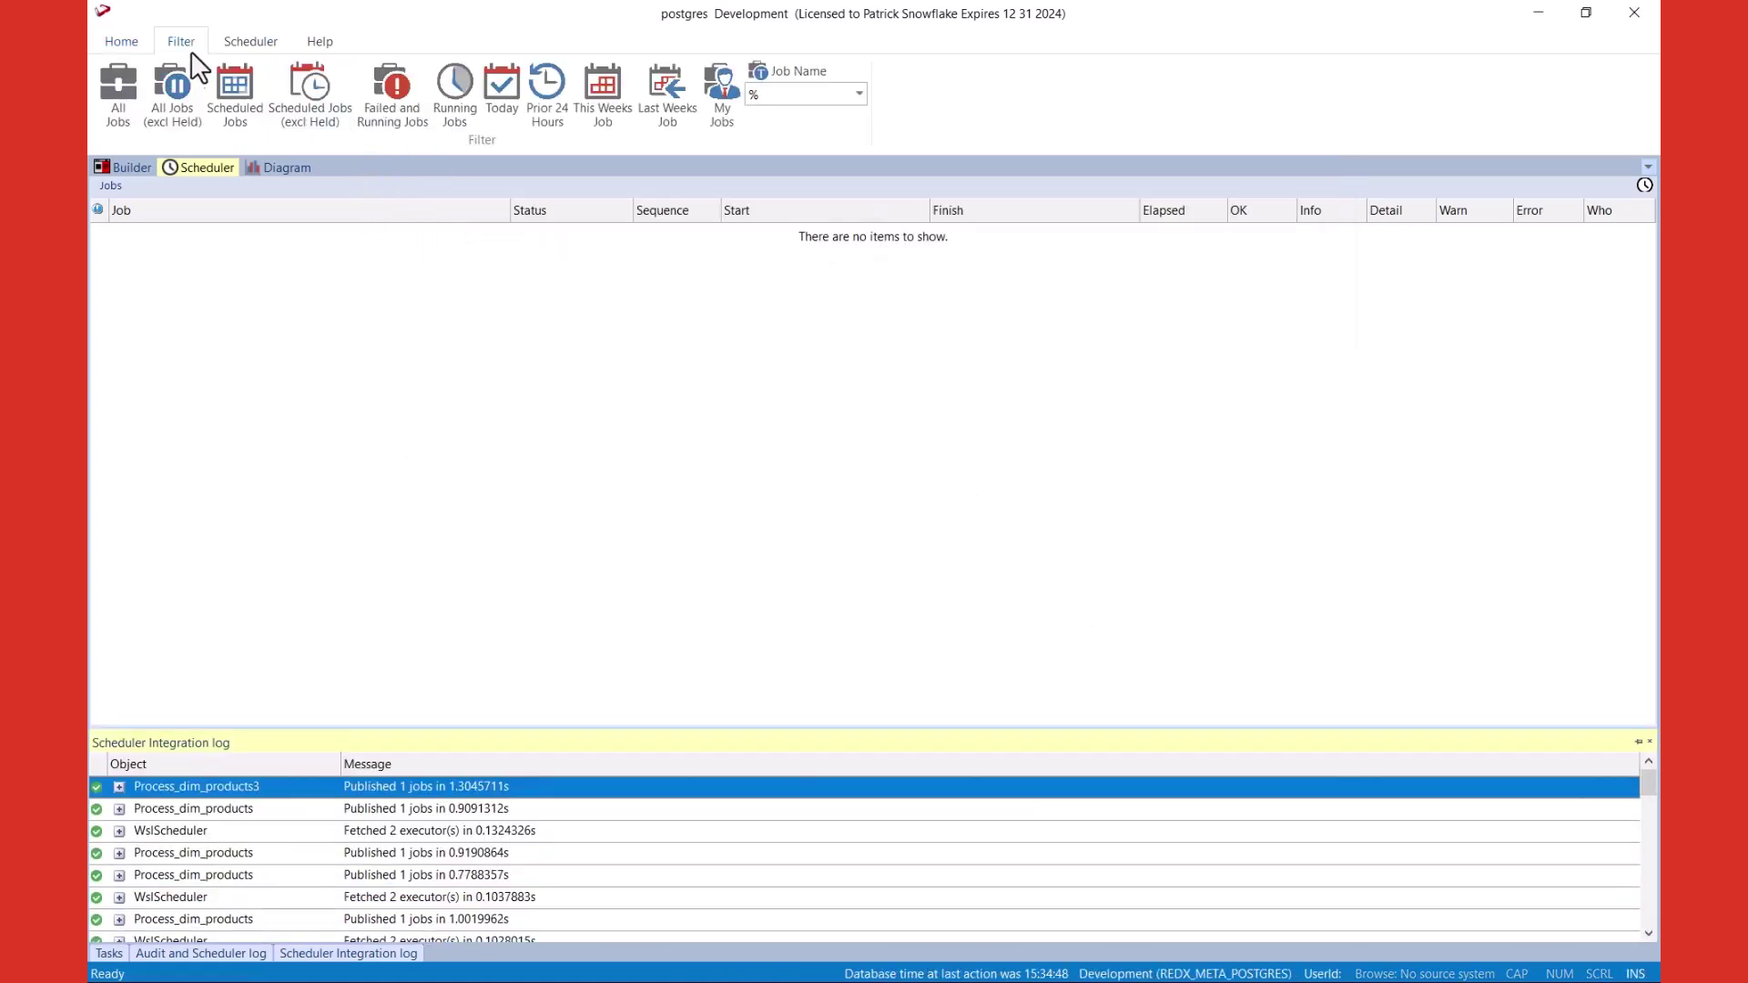
pyautogui.click(121, 84)
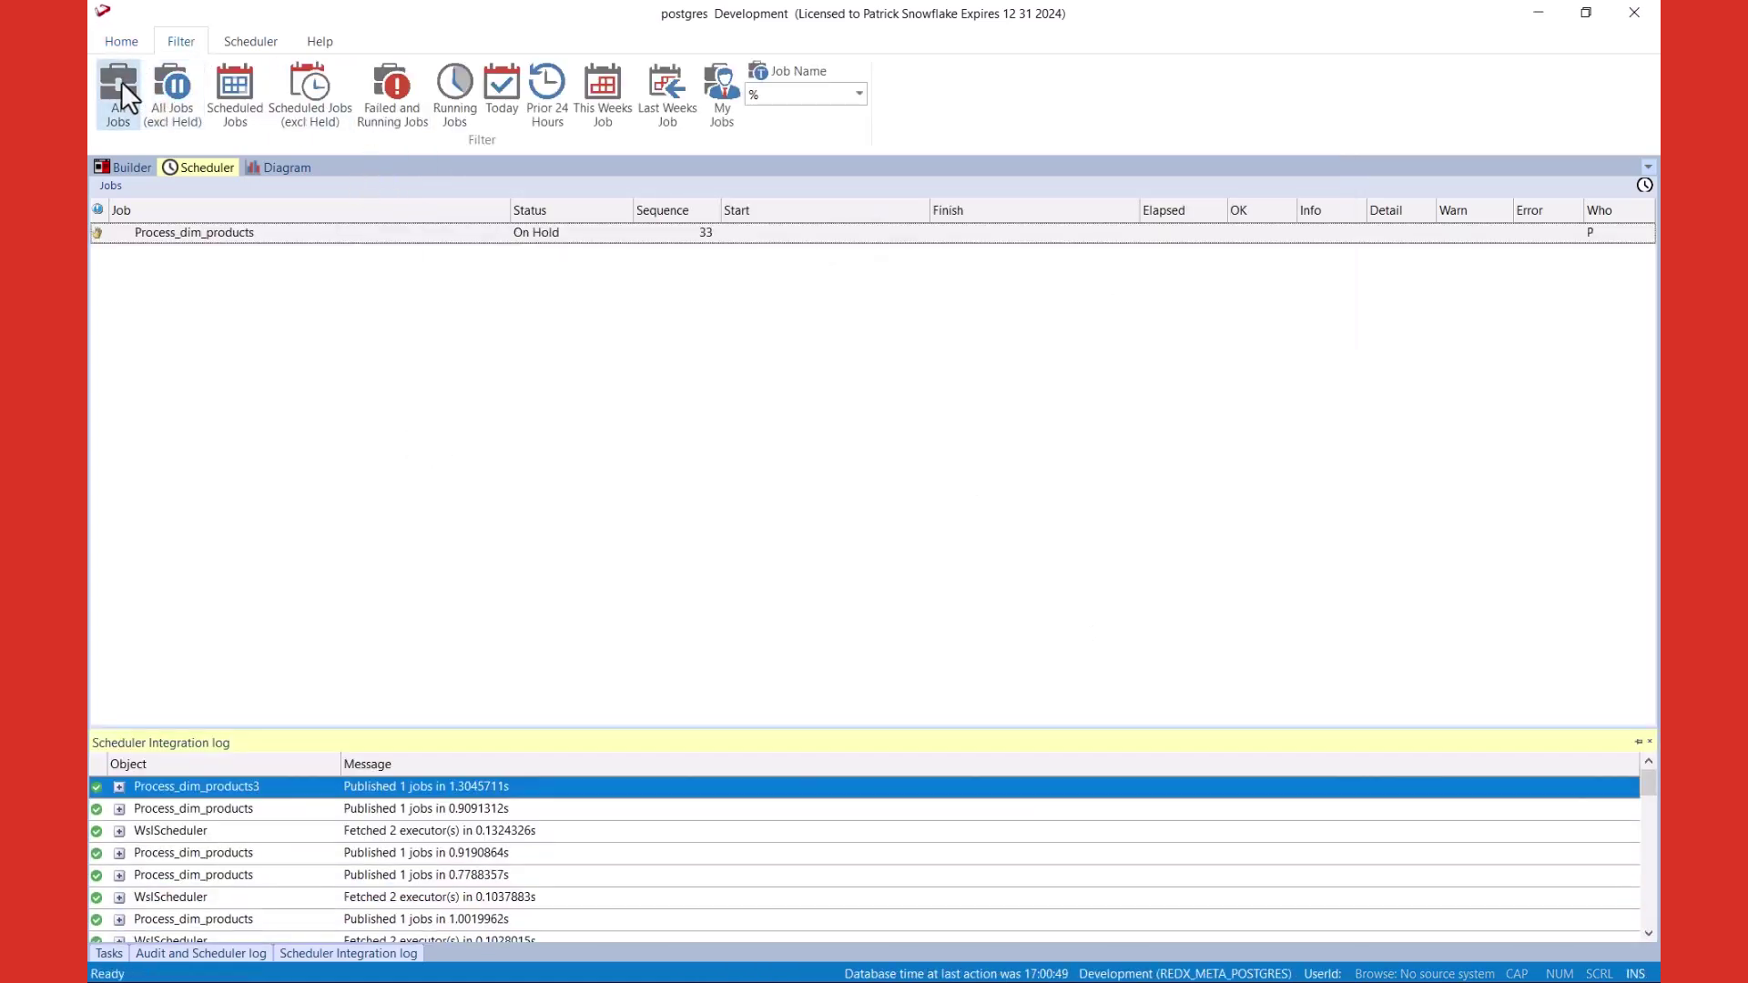
pyautogui.click(164, 233)
pyautogui.rightClick(164, 234)
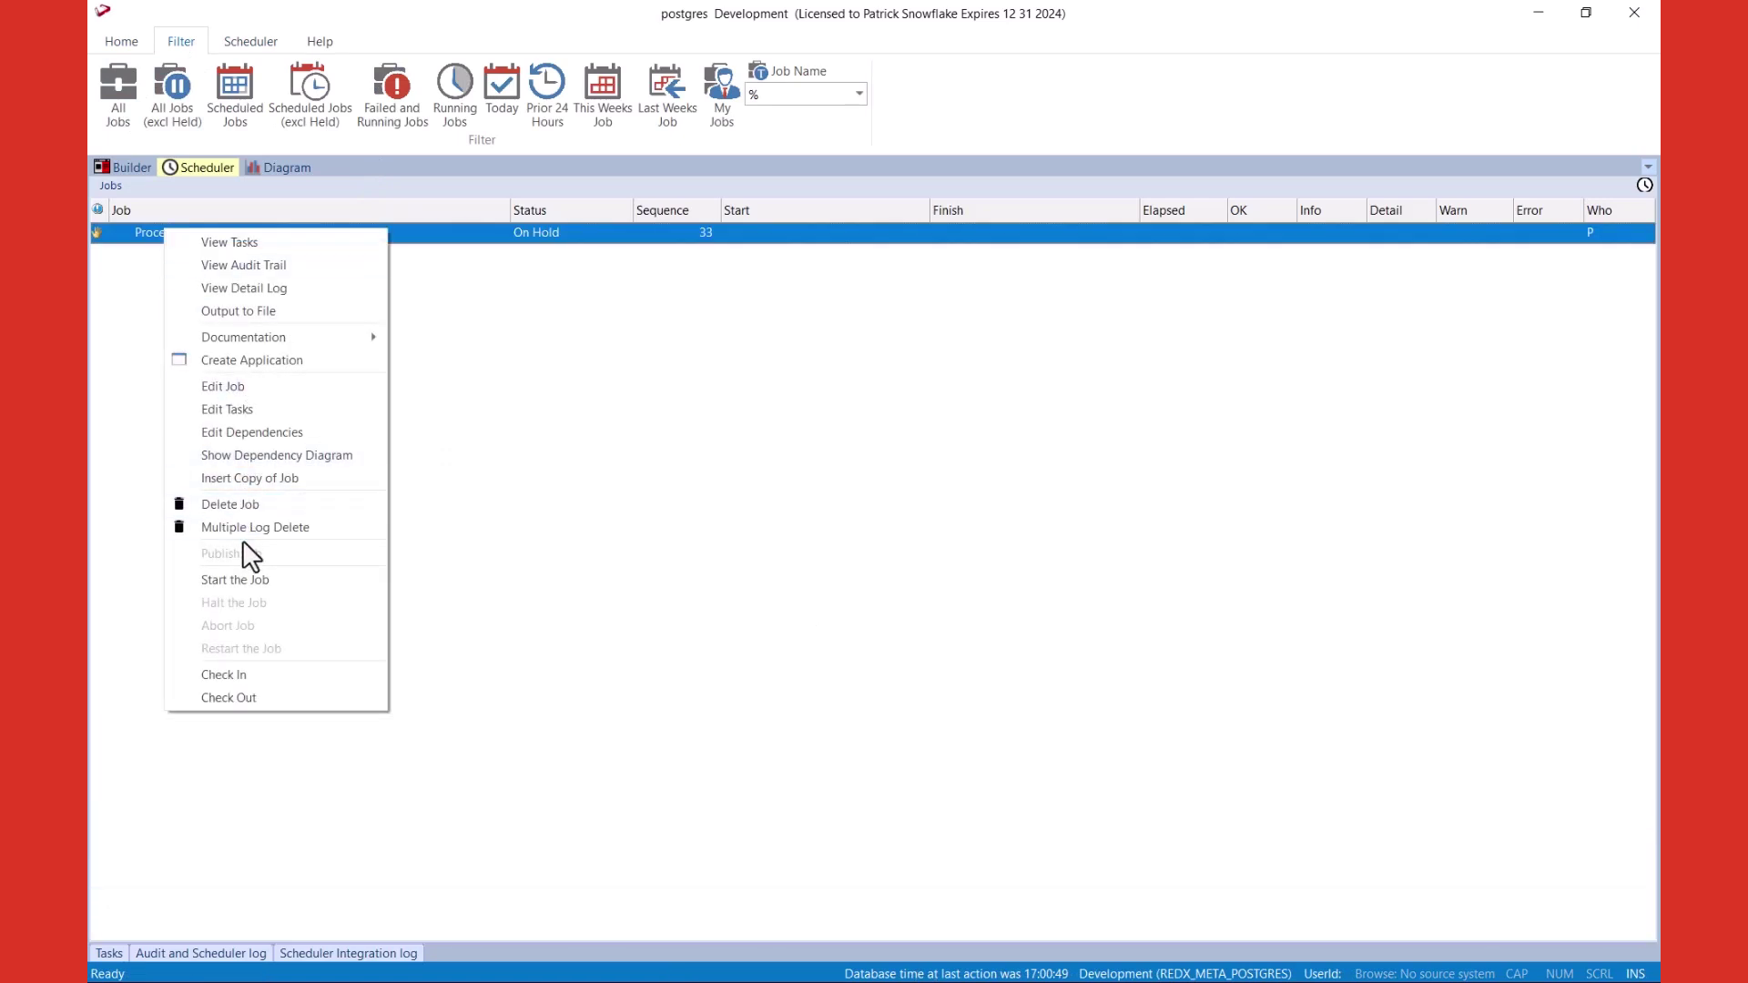
pyautogui.click(256, 580)
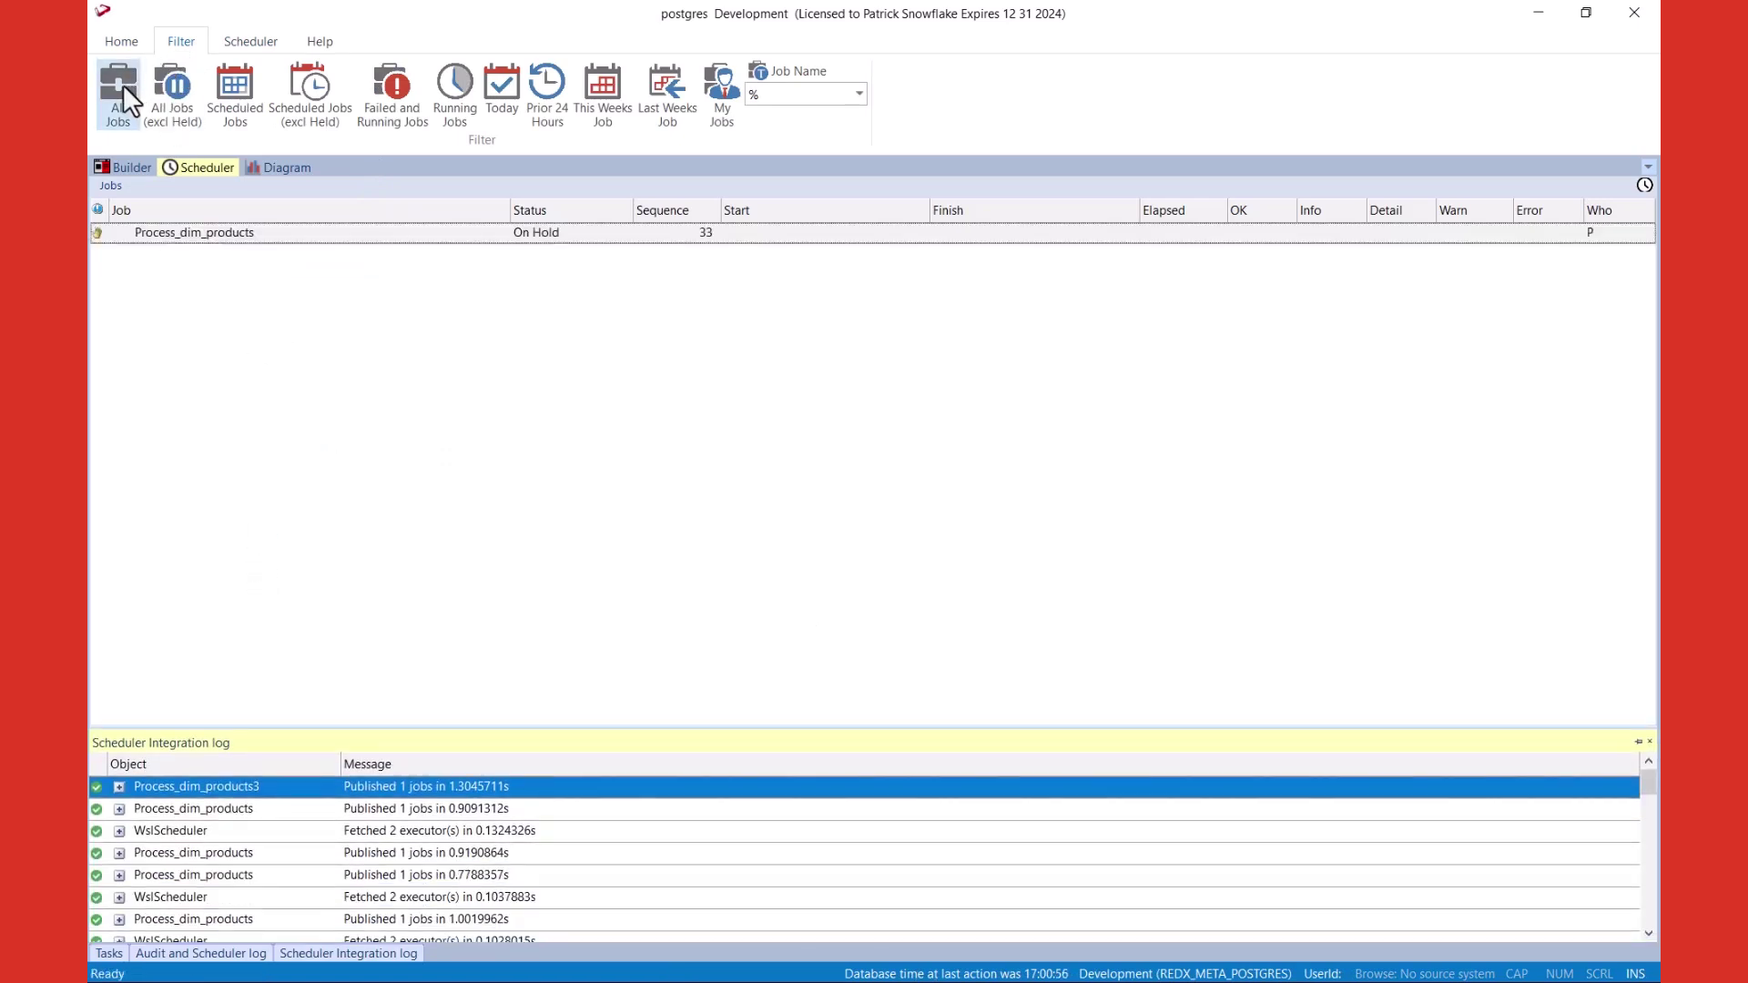
# Refresh the job list and view the running job's load, stage and dimension tasks
pyautogui.click(123, 85)
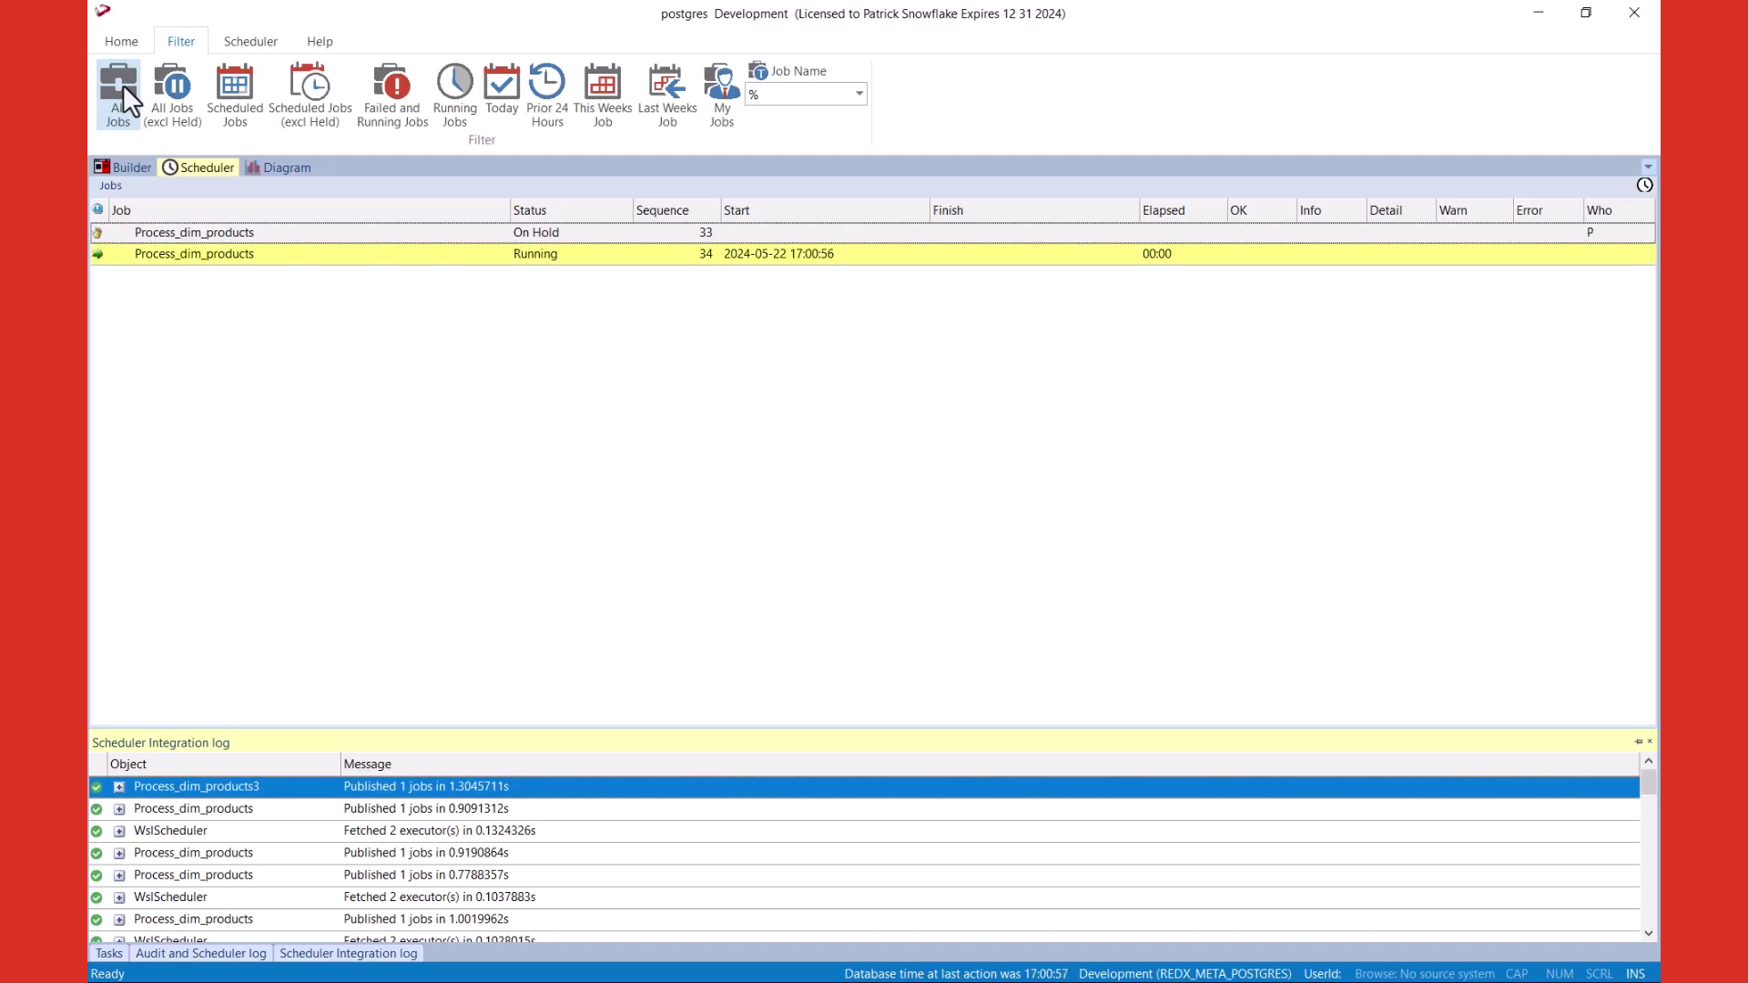
pyautogui.click(180, 261)
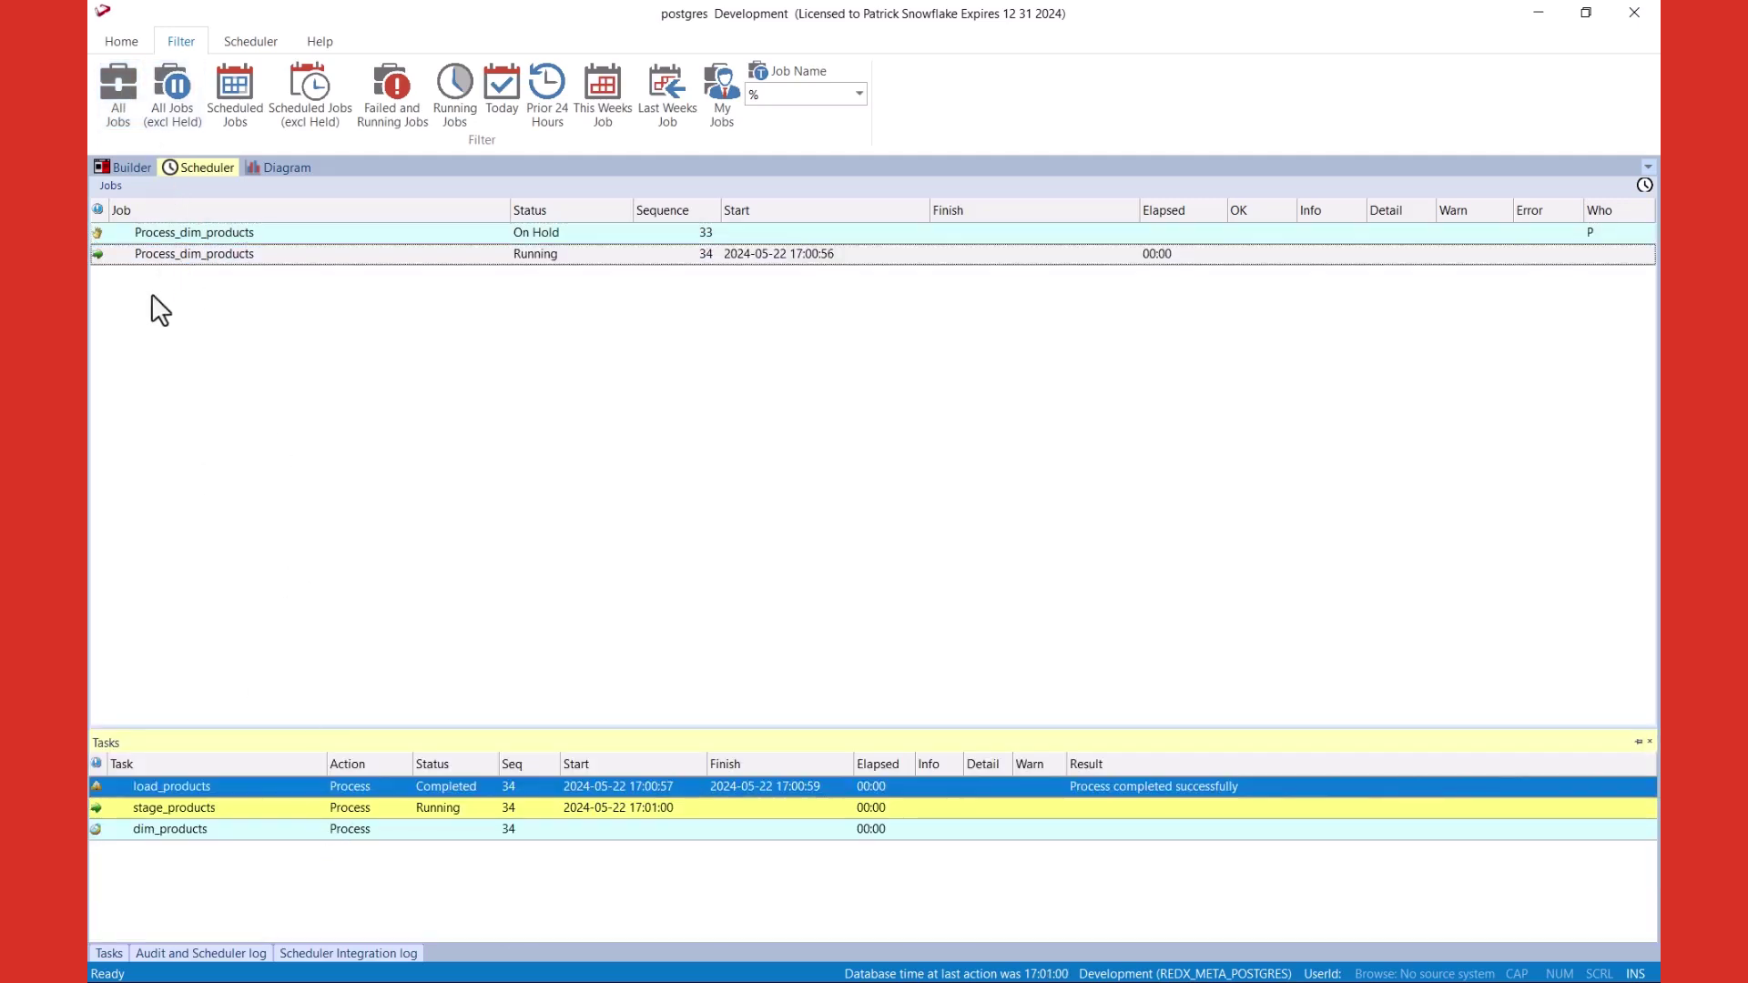
pyautogui.click(160, 260)
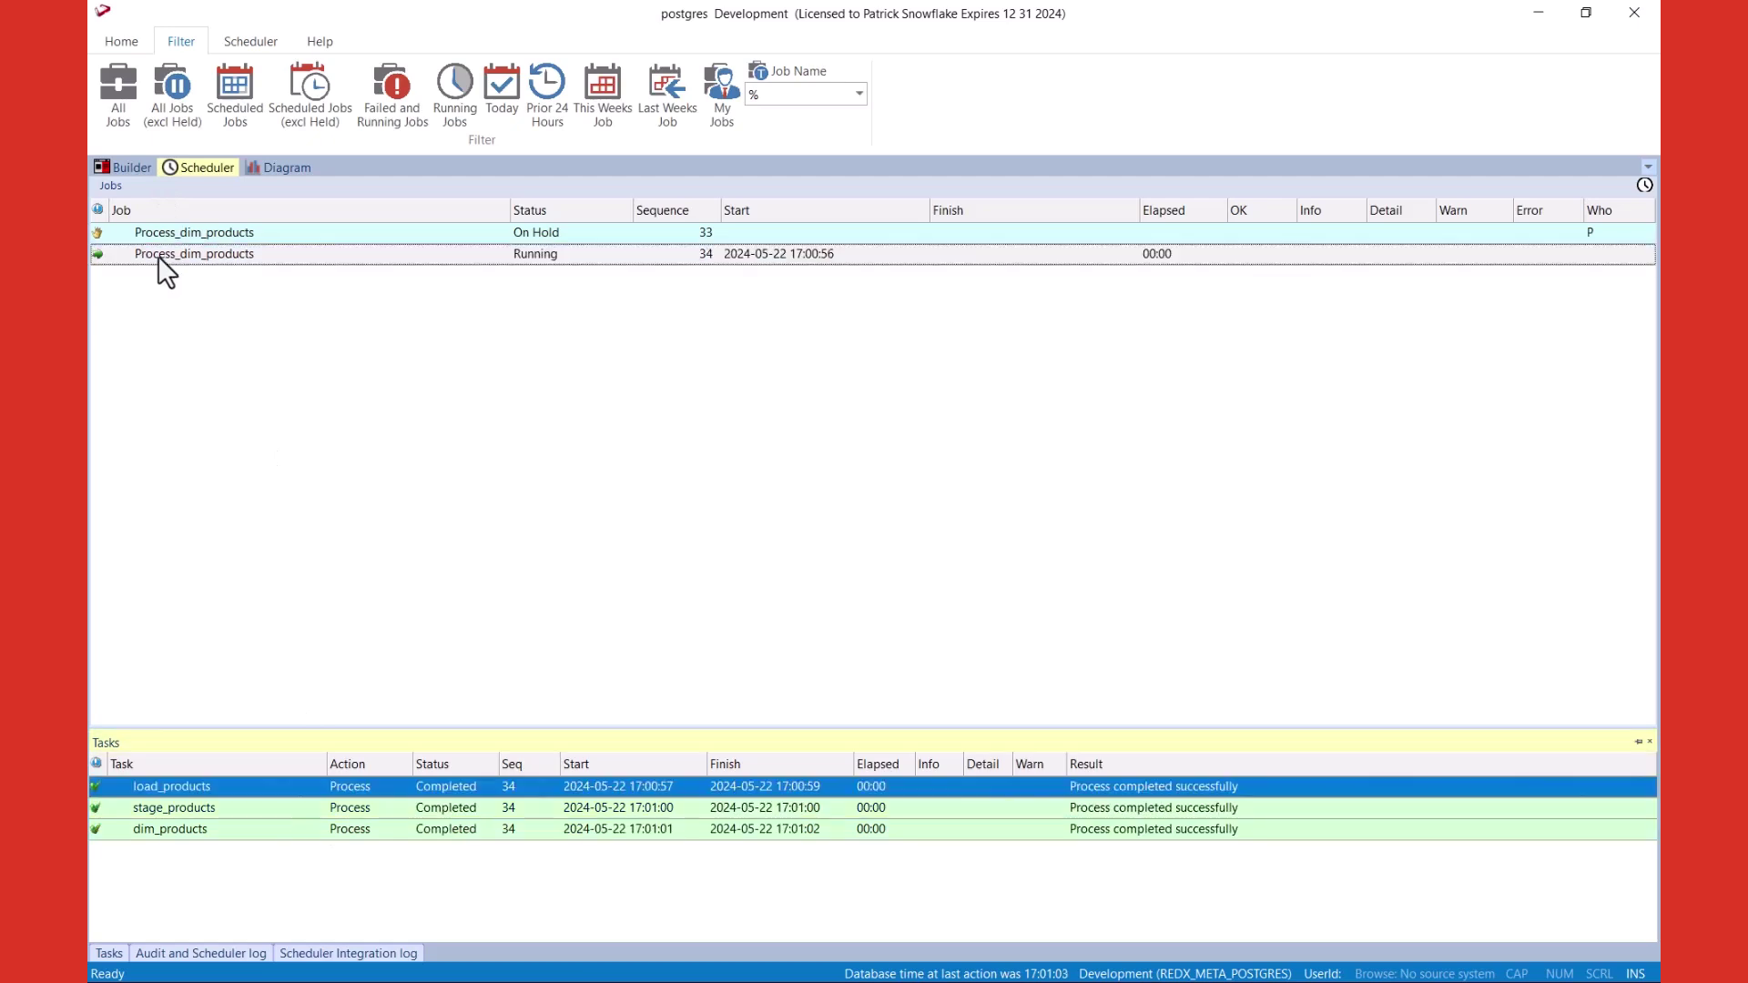
# In the Builder, use Display Data on dim_products to show rows like Unknown, Chai and Tofu
pyautogui.click(111, 168)
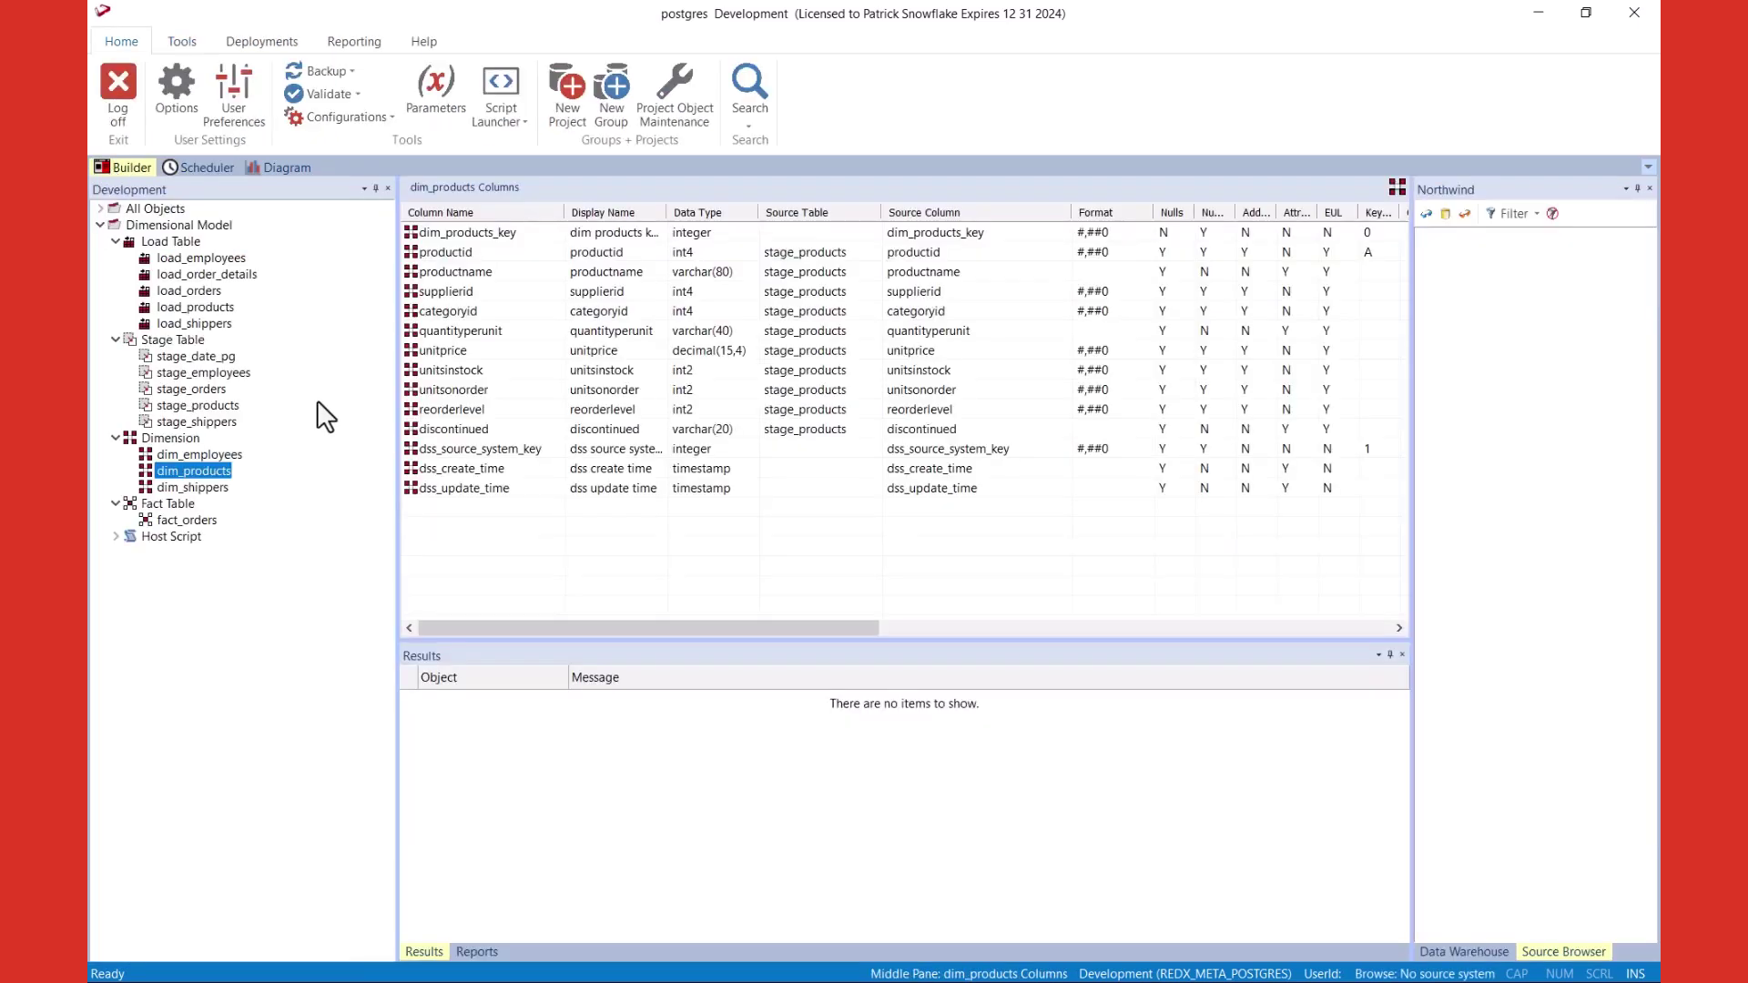
pyautogui.rightClick(219, 467)
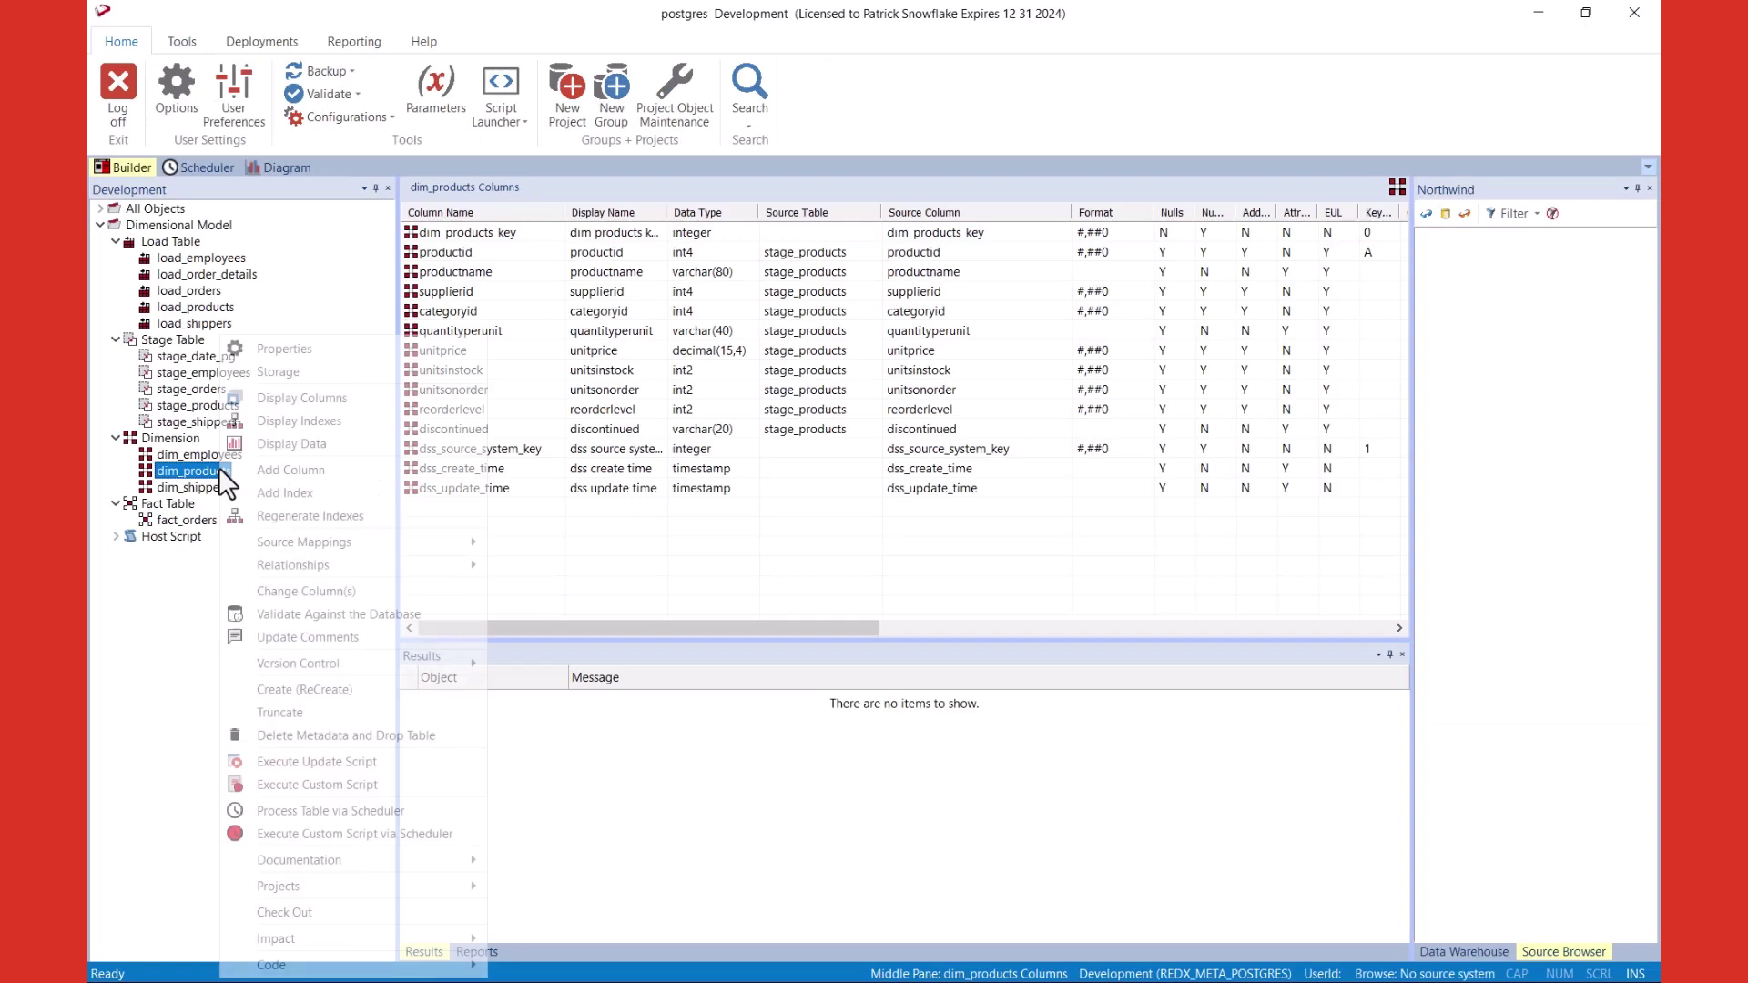
pyautogui.click(267, 452)
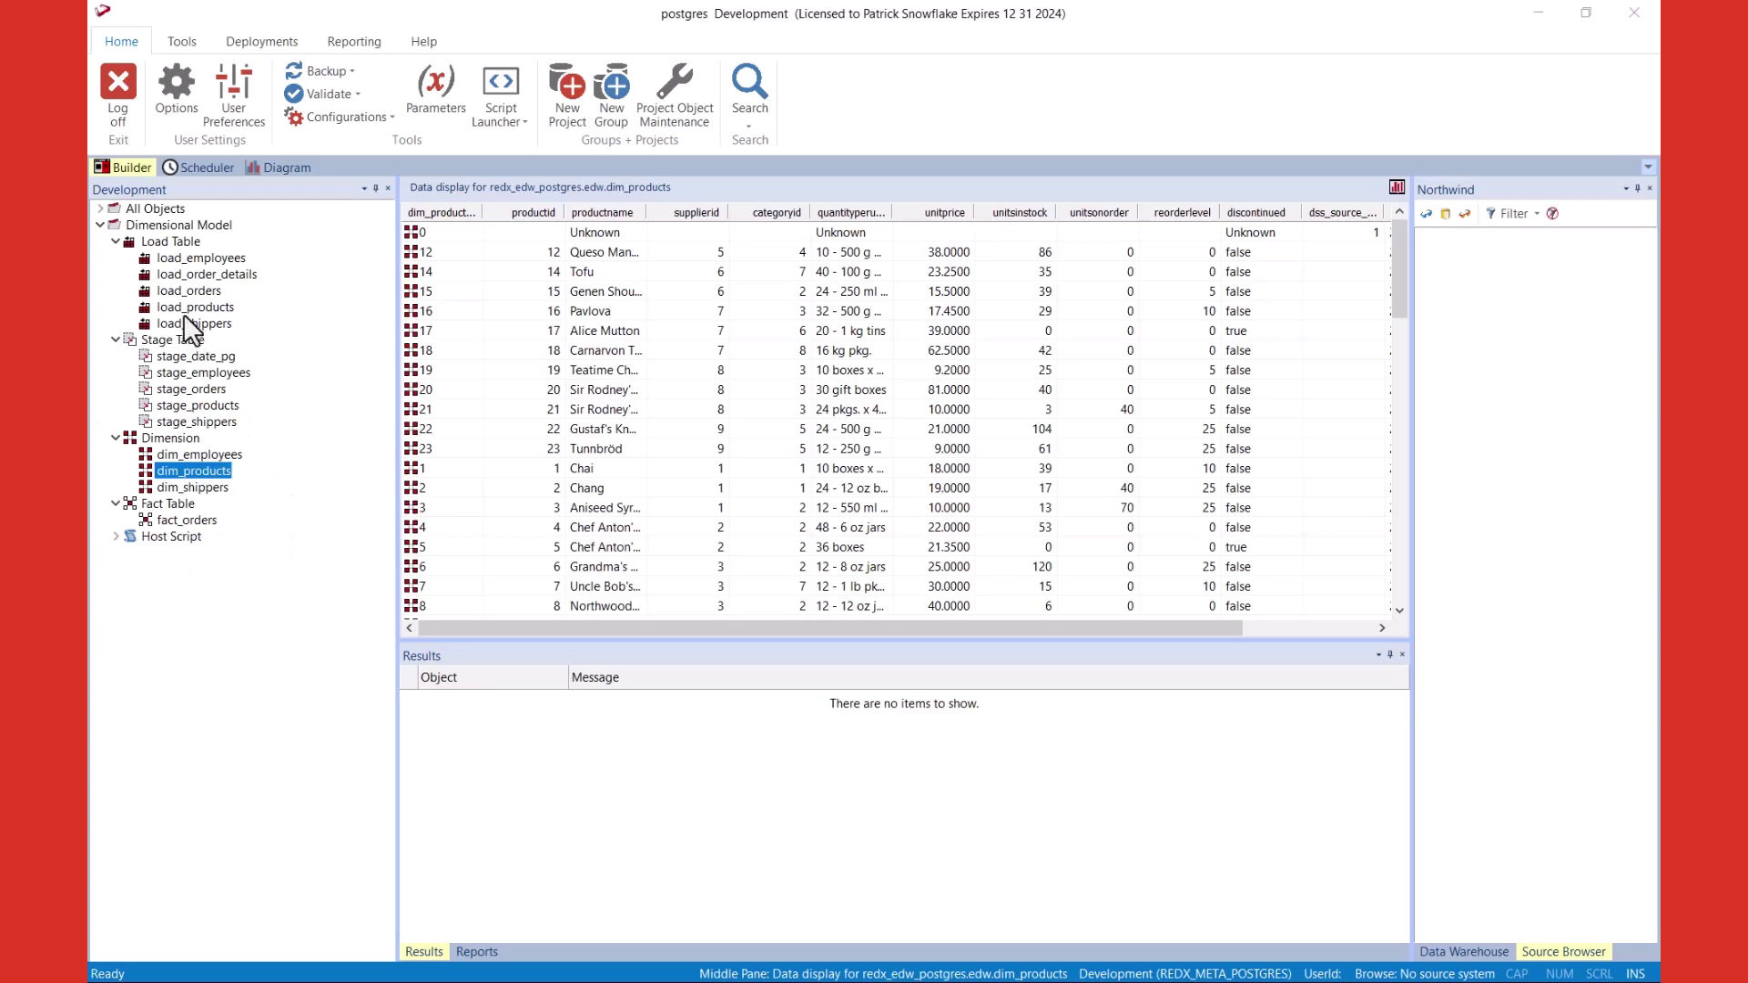
# Build a job for the Dimensional Model project with Maximum Threads 4, confirming load_employees through fact_orders
pyautogui.rightClick(157, 227)
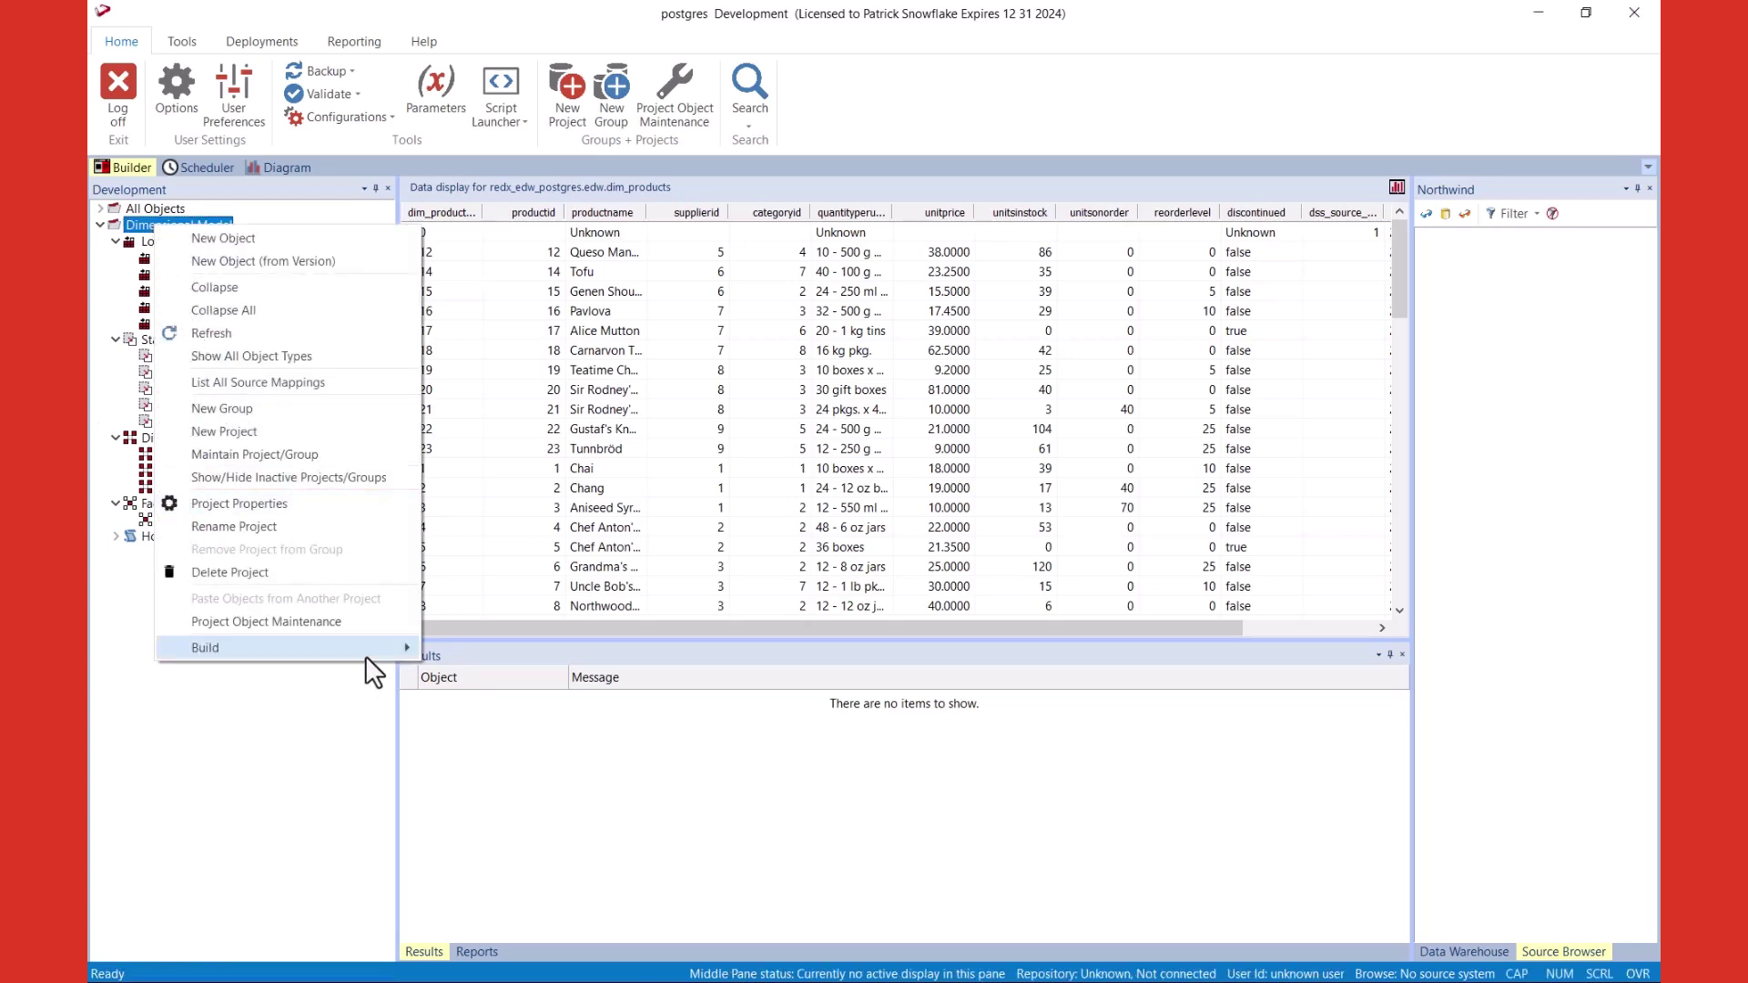
pyautogui.moveTo(287, 648)
pyautogui.click(440, 652)
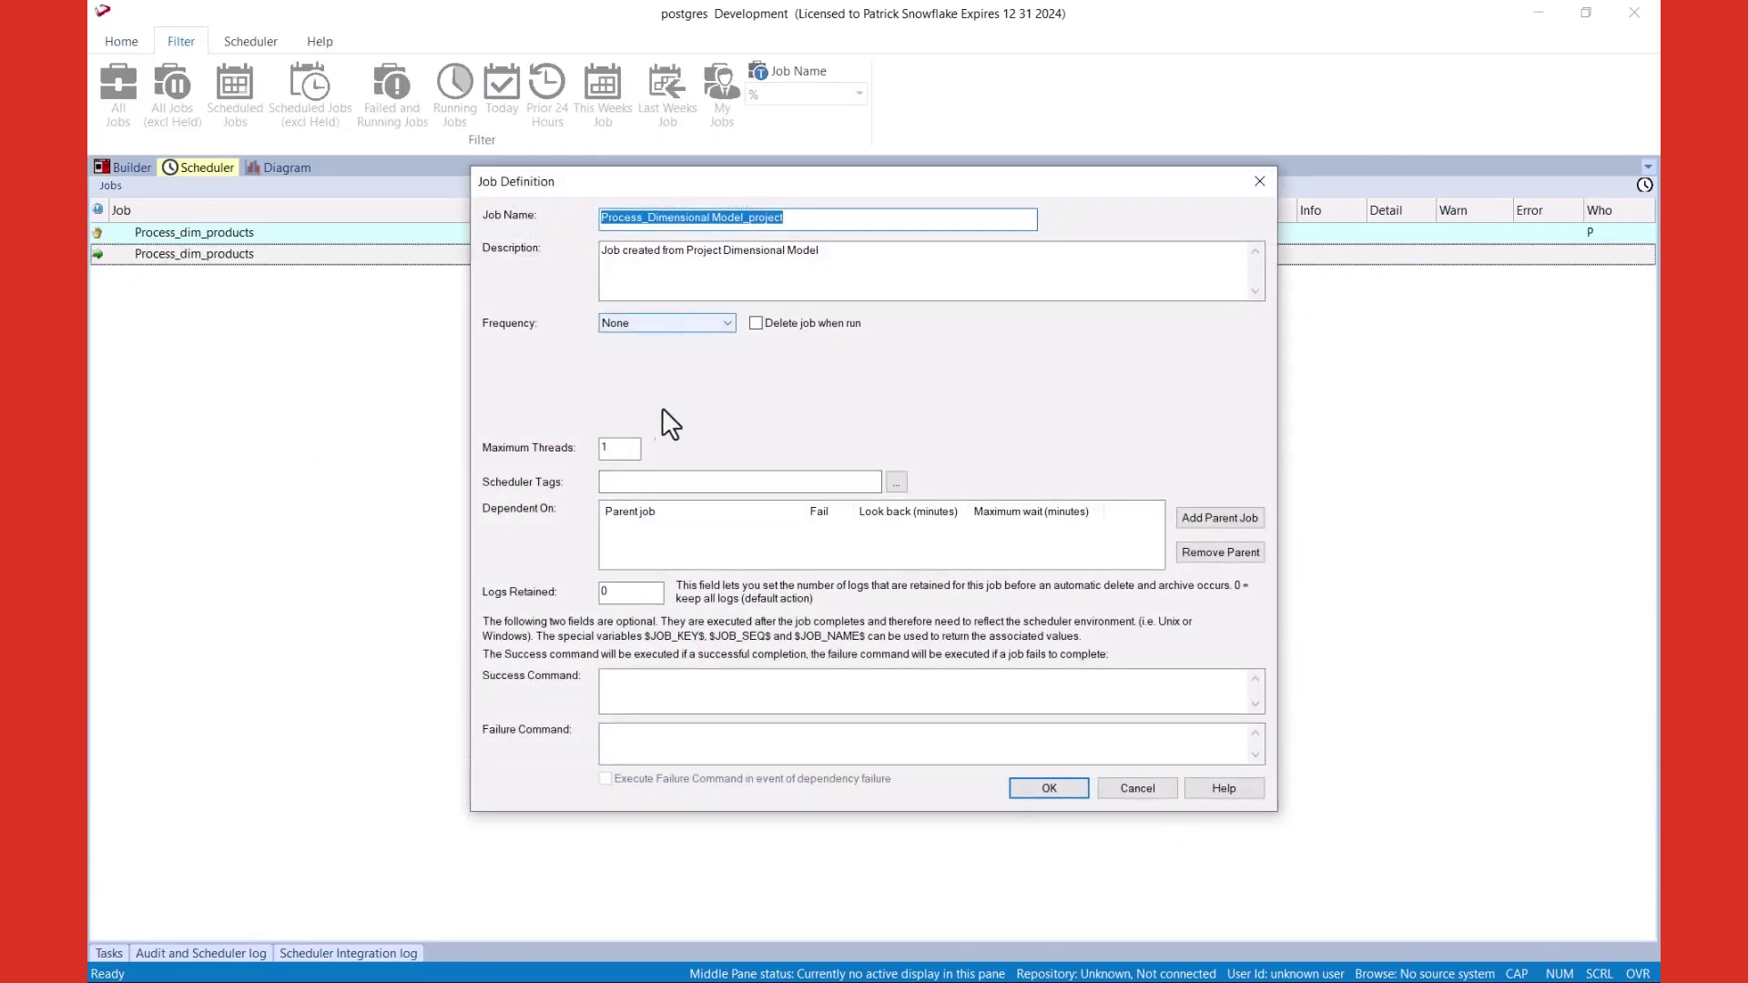
pyautogui.doubleClick(615, 449)
pyautogui.write('4')
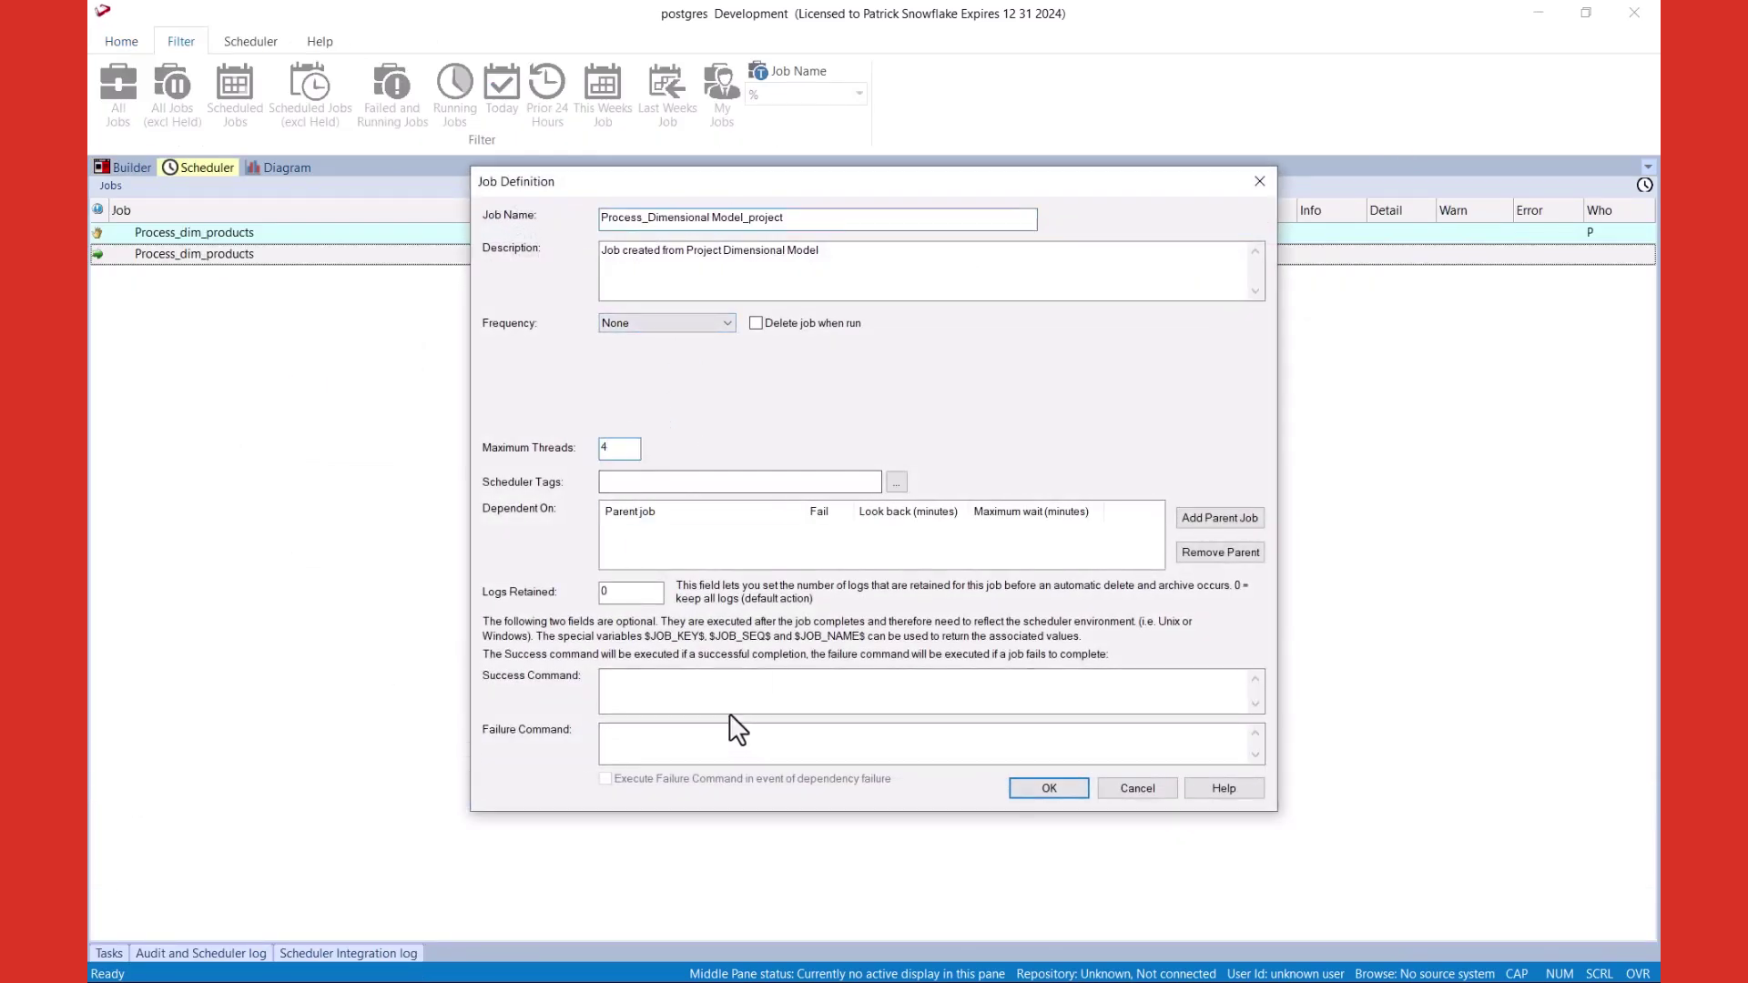
pyautogui.click(1045, 789)
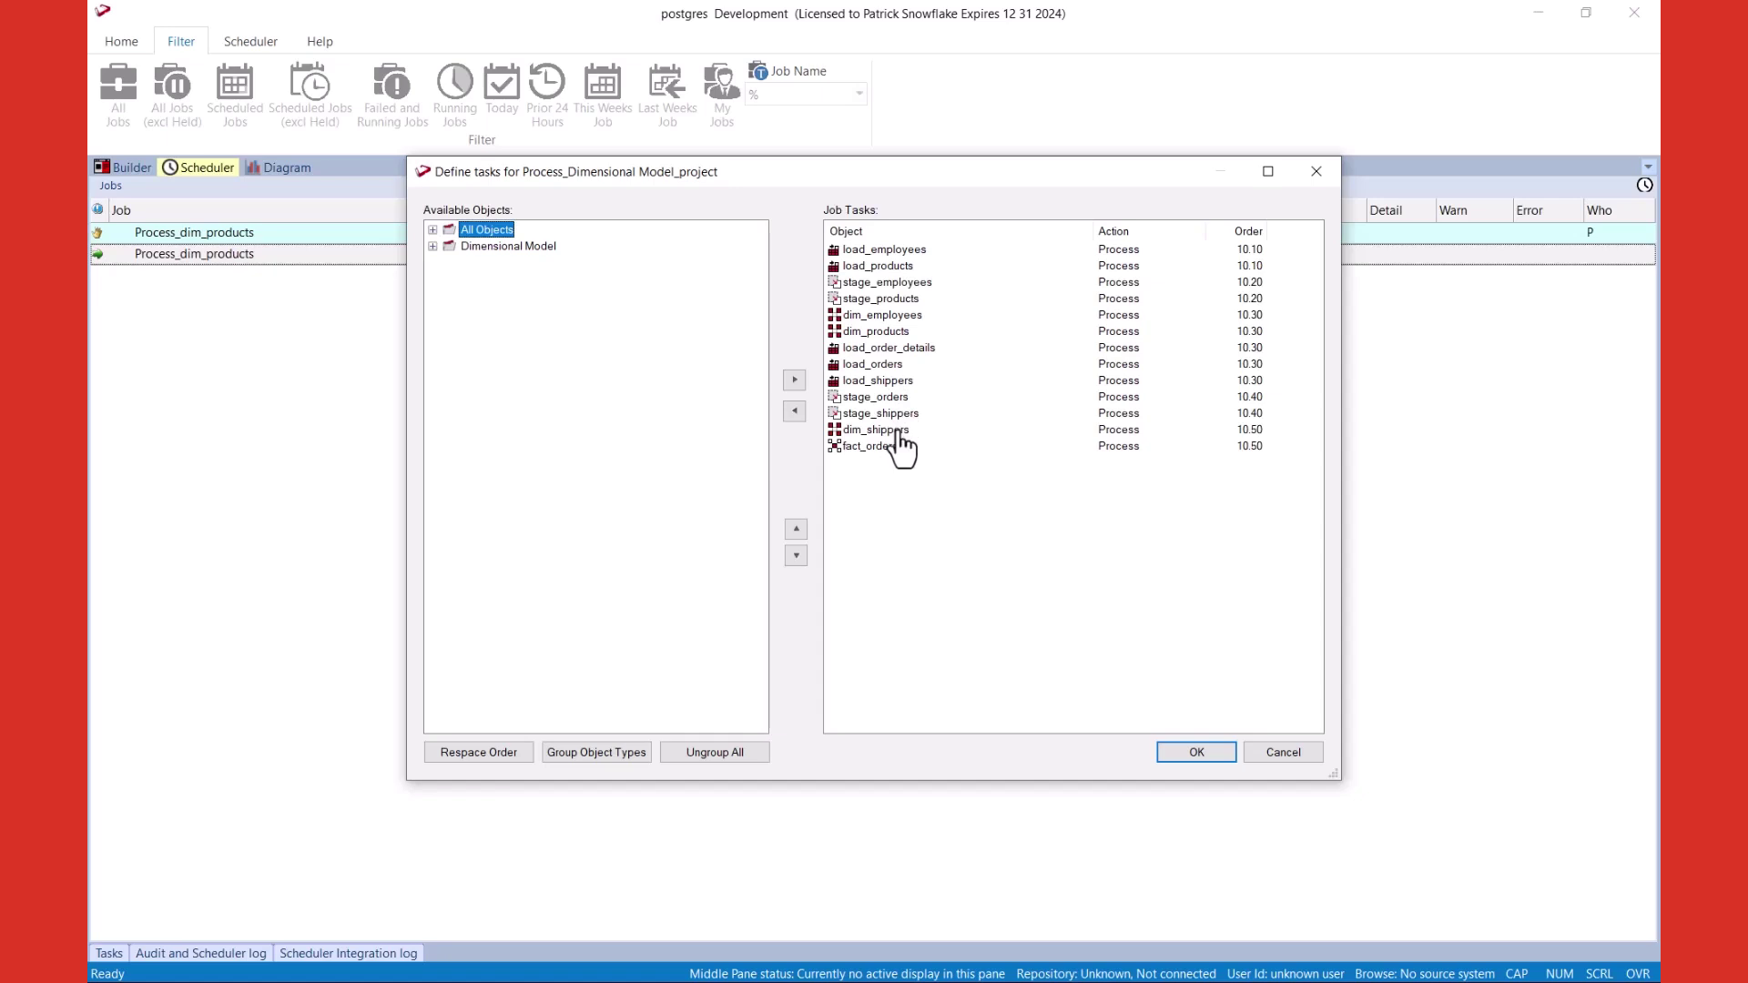
pyautogui.click(1167, 757)
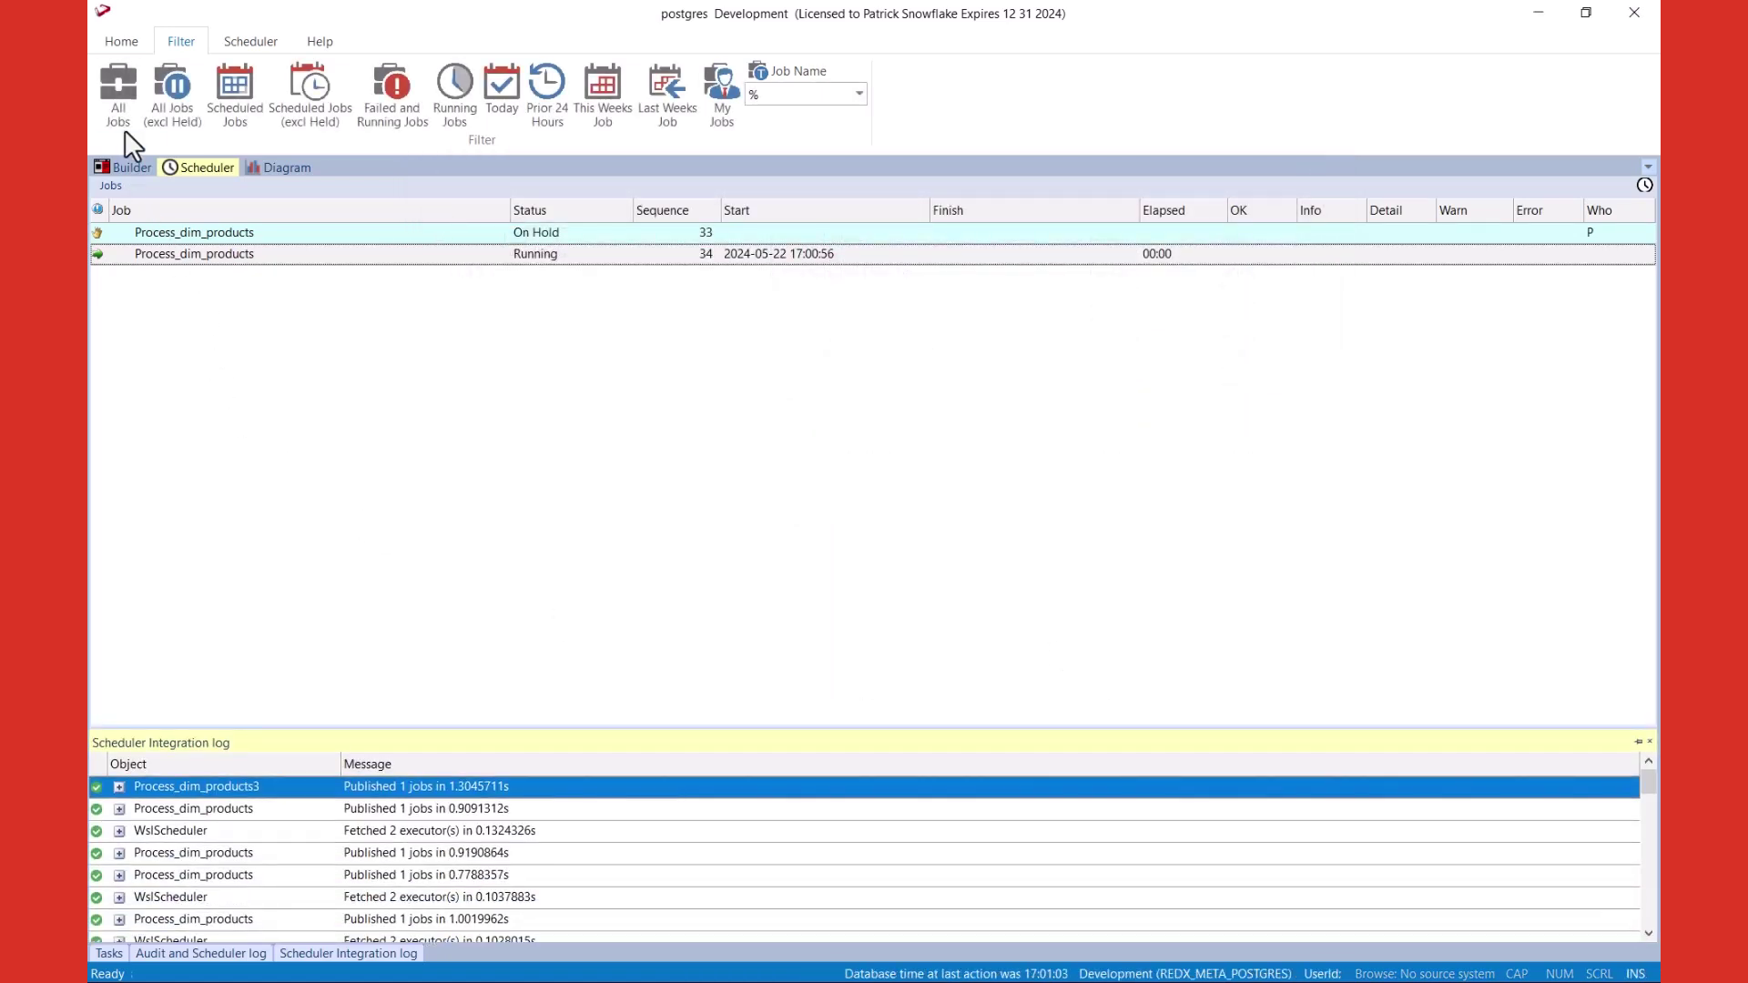
# Start Process_Dimensional Model_project, refresh, and view its tasks completed through fact_orders
pyautogui.click(117, 123)
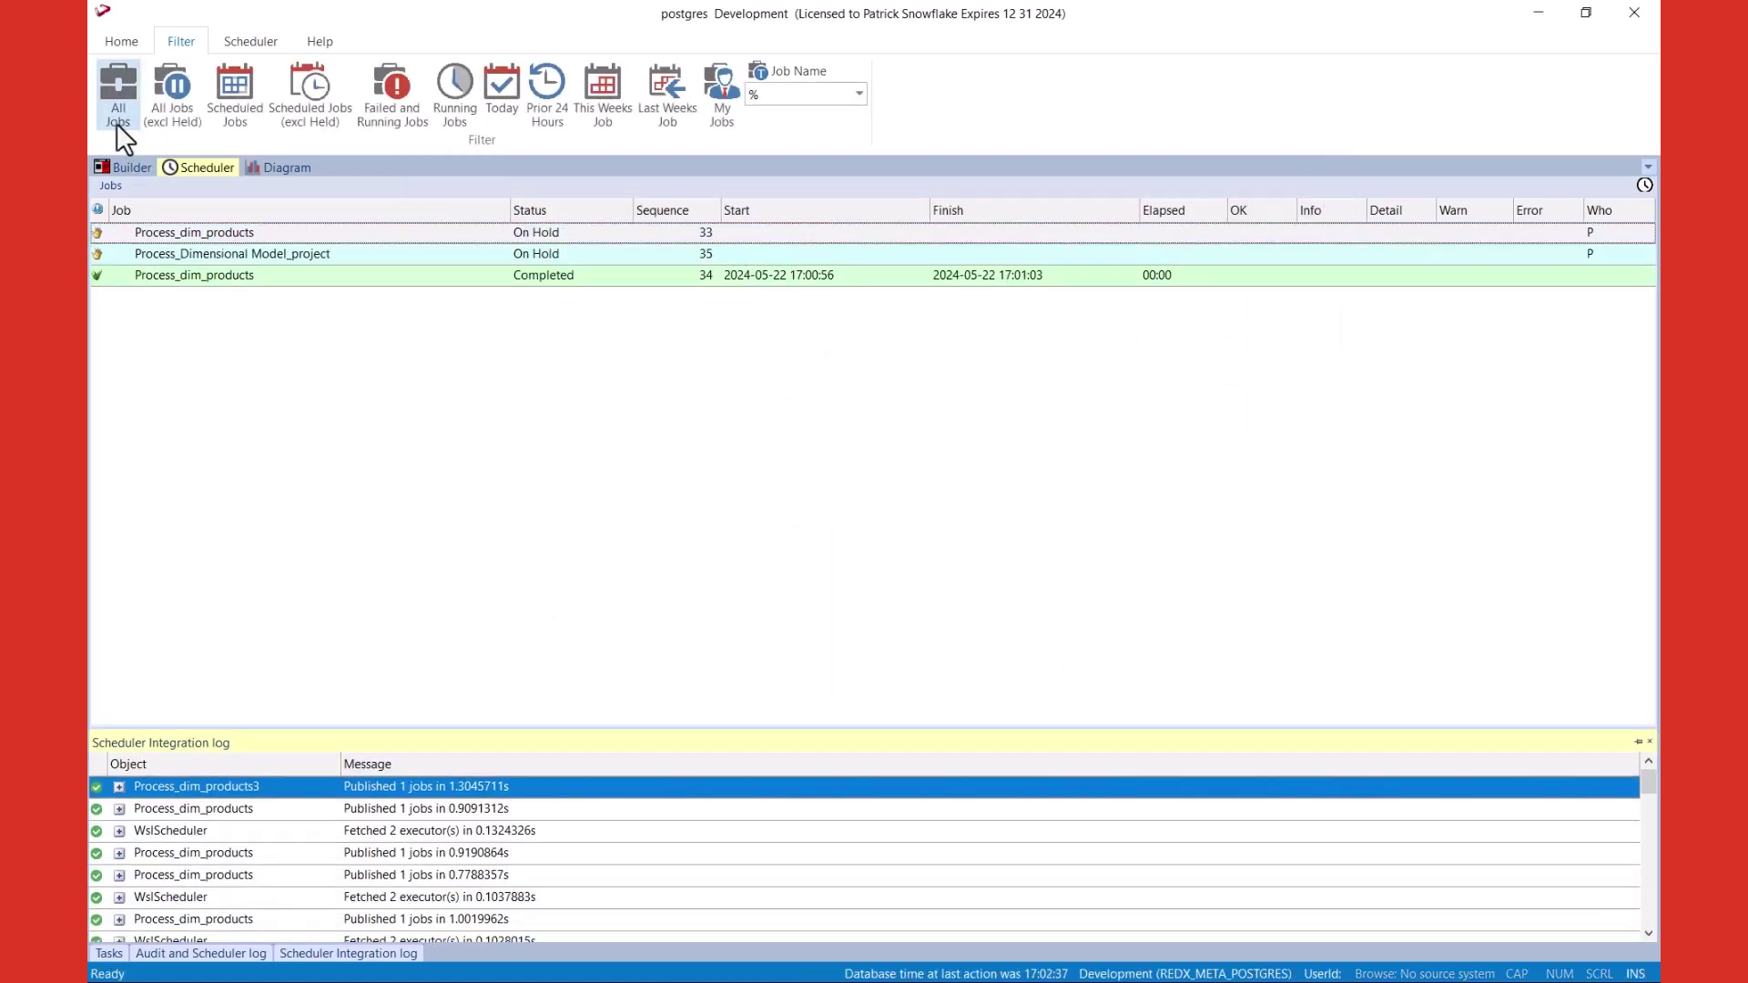
pyautogui.click(225, 256)
pyautogui.rightClick(225, 255)
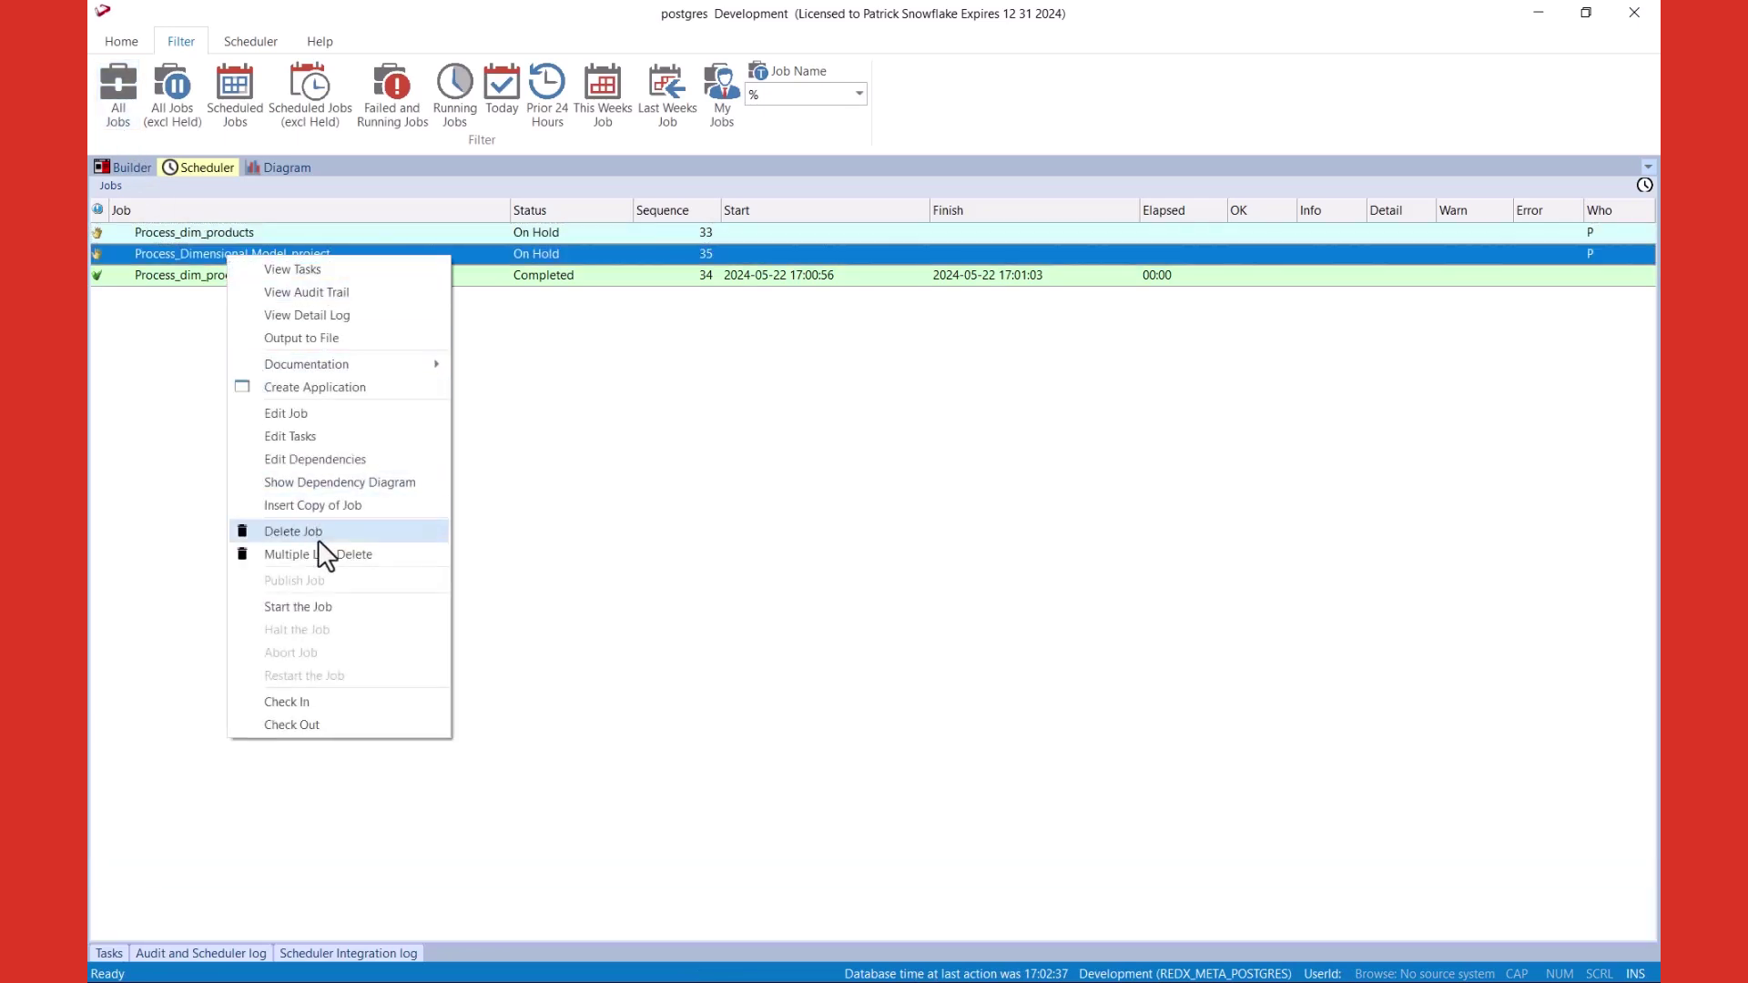
pyautogui.click(341, 609)
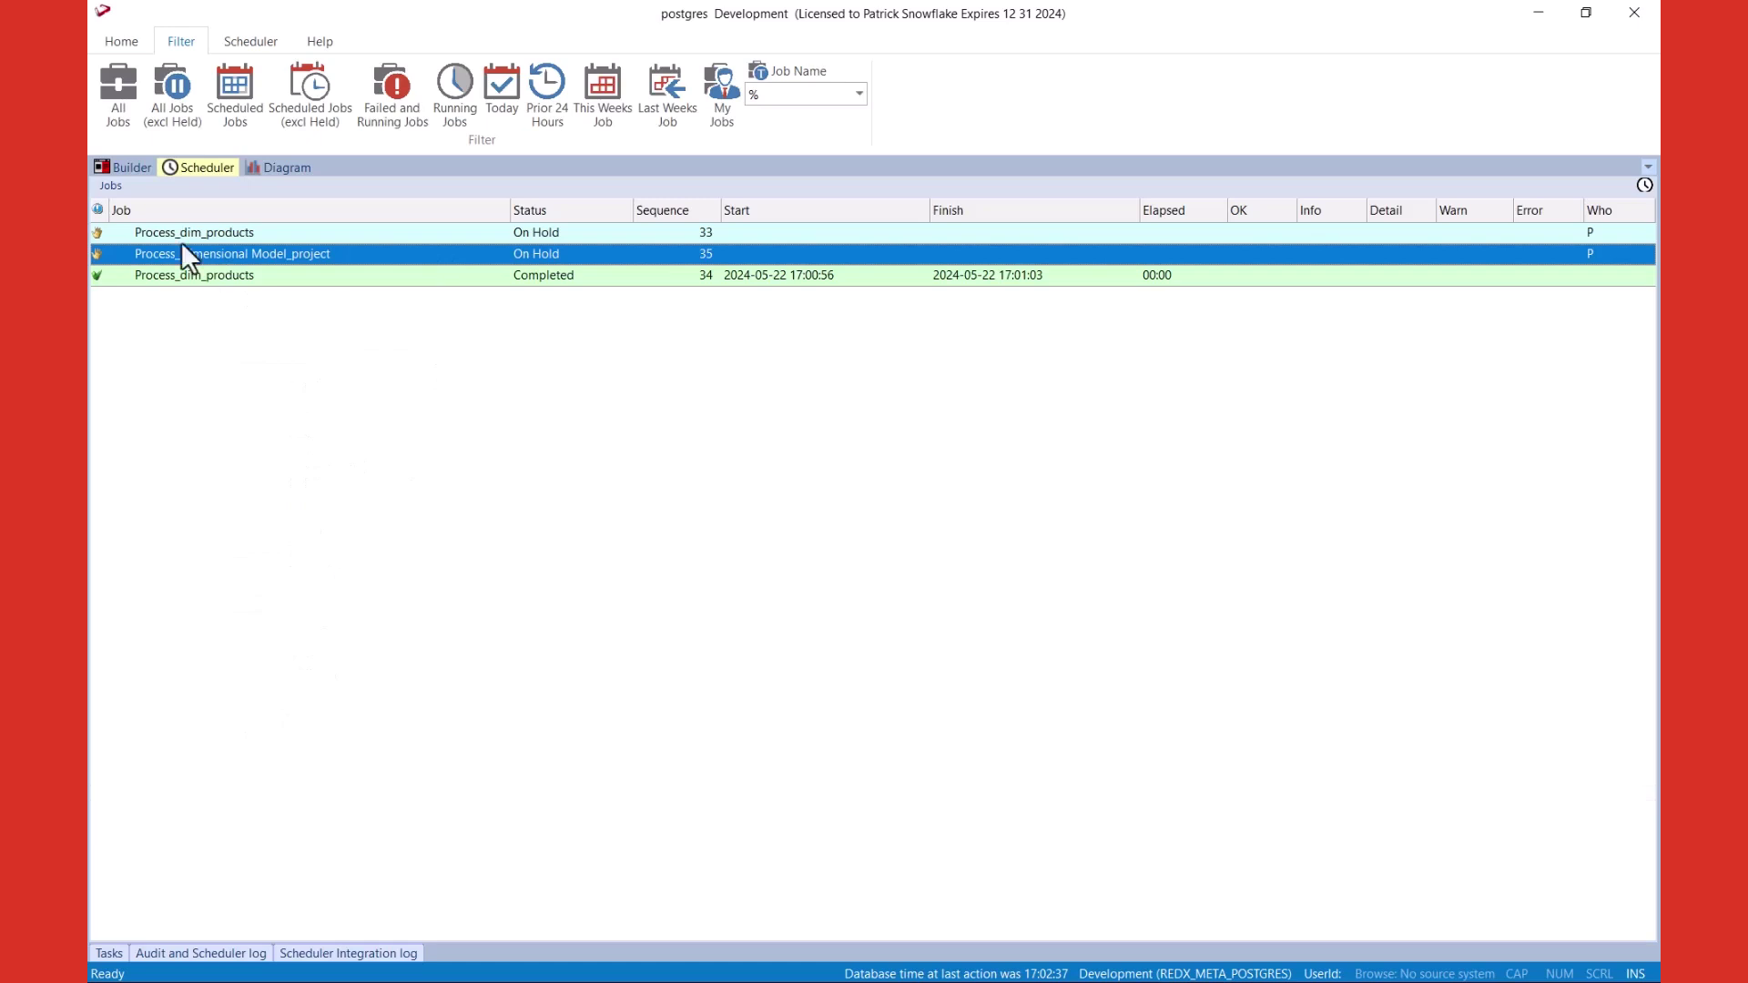
pyautogui.click(96, 116)
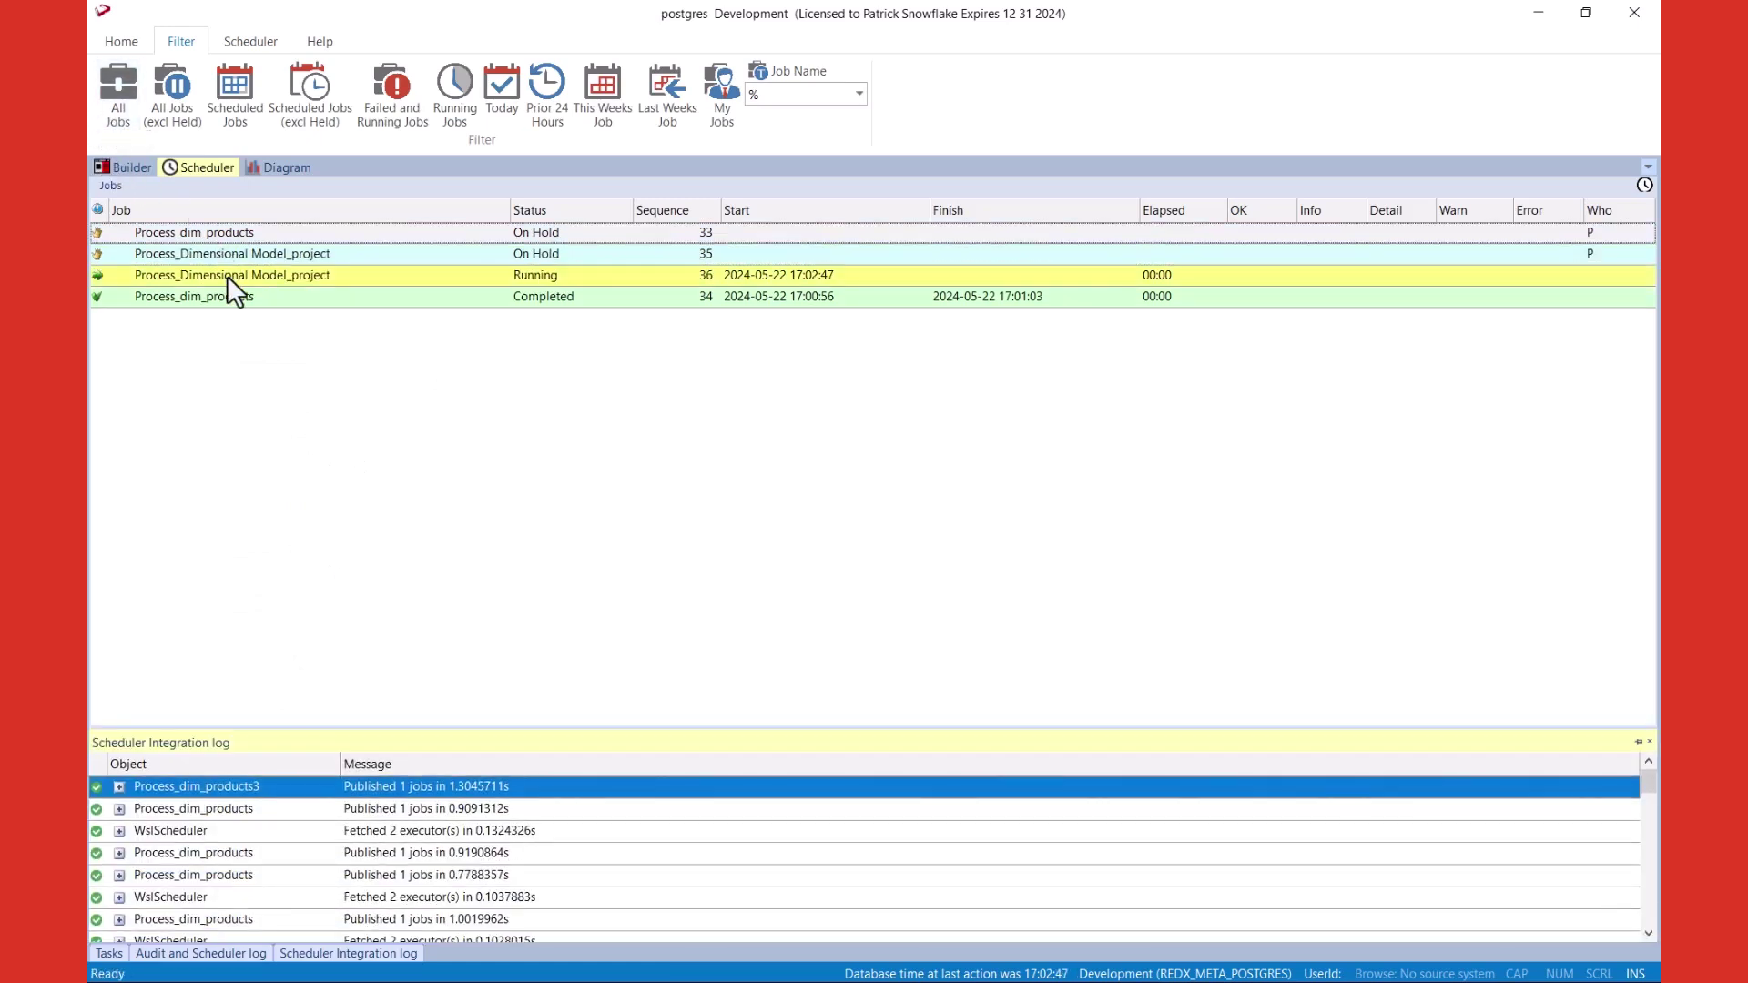
pyautogui.click(229, 277)
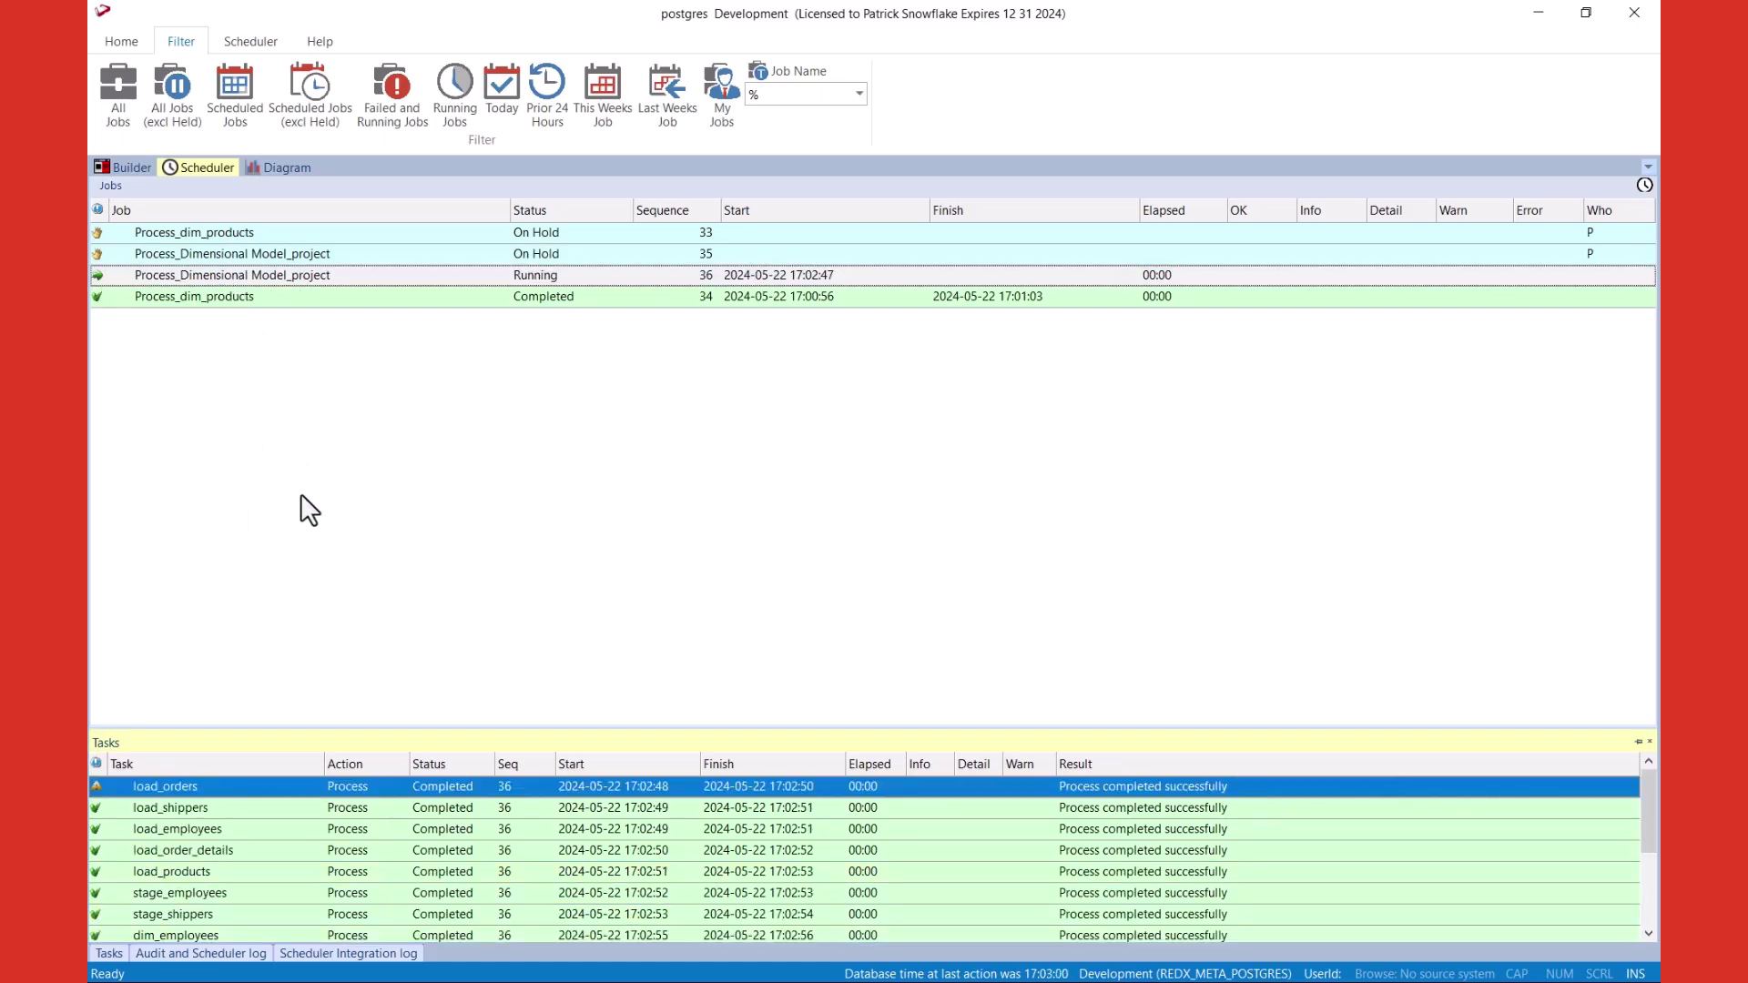
pyautogui.scroll(-2, 338, 809)
# Open the project run's Detail Log, showing 8405 rows applied to stage_orders and fact_orders
pyautogui.click(615, 82)
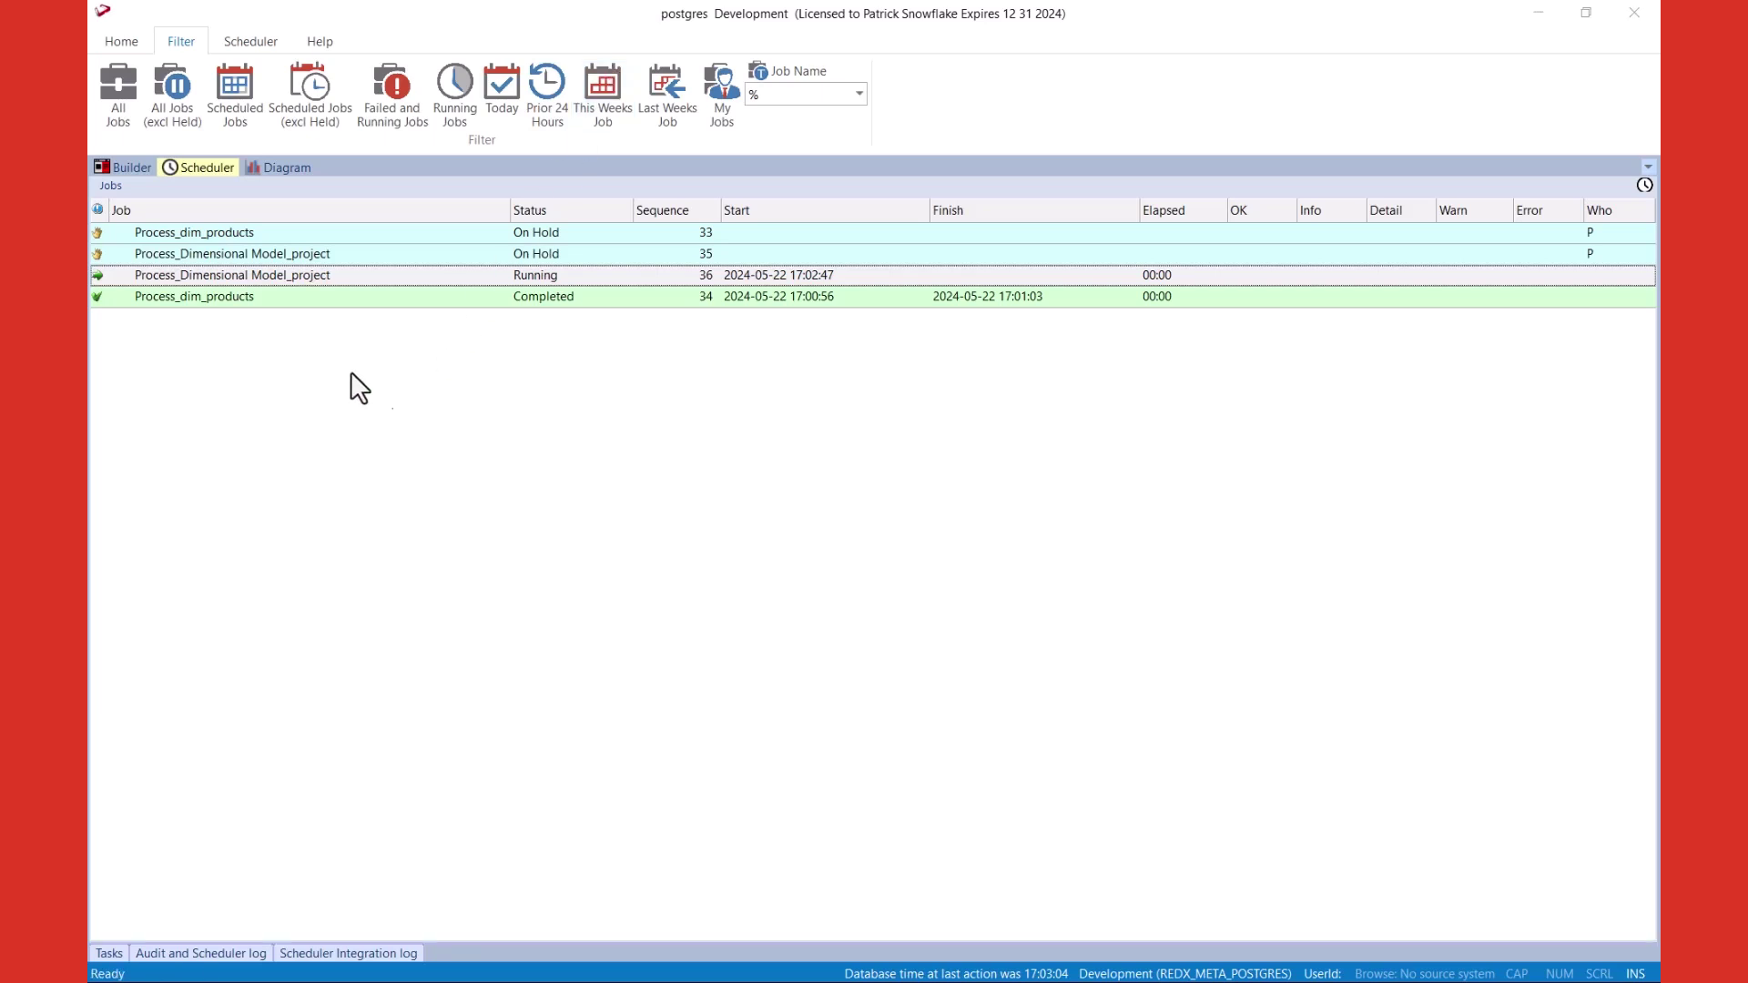
pyautogui.click(297, 277)
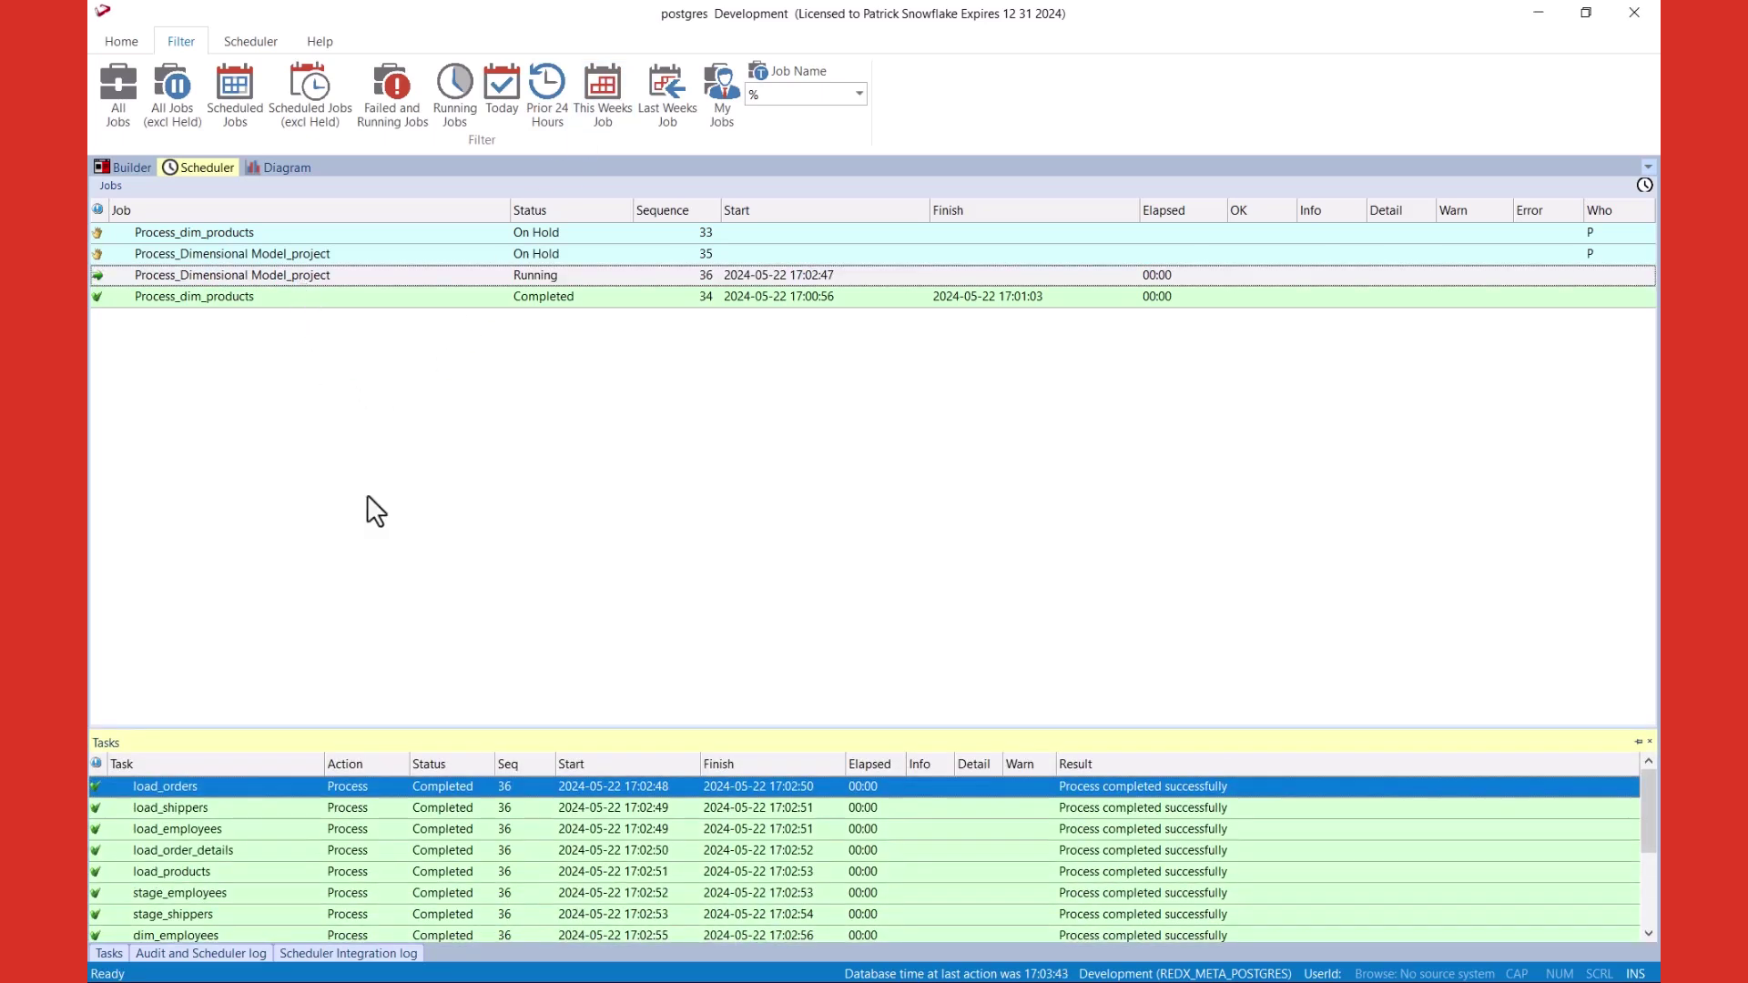
pyautogui.scroll(-3, 340, 825)
pyautogui.scroll(3, 358, 859)
pyautogui.rightClick(290, 275)
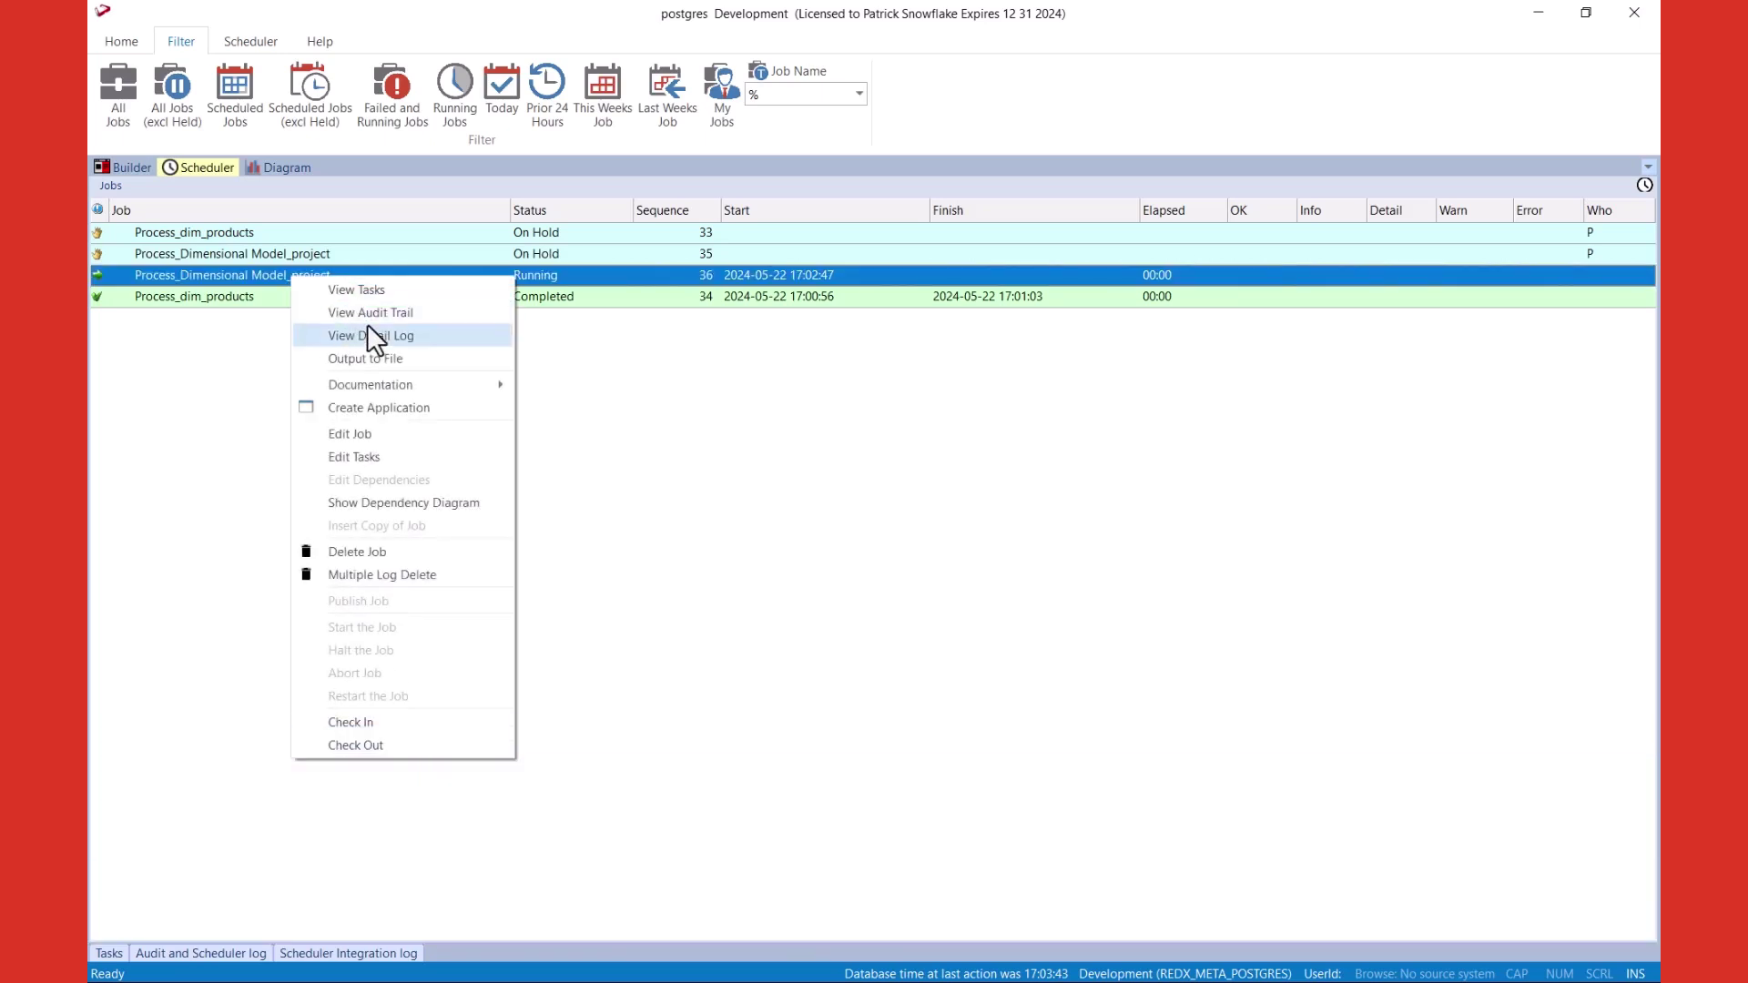
pyautogui.click(368, 314)
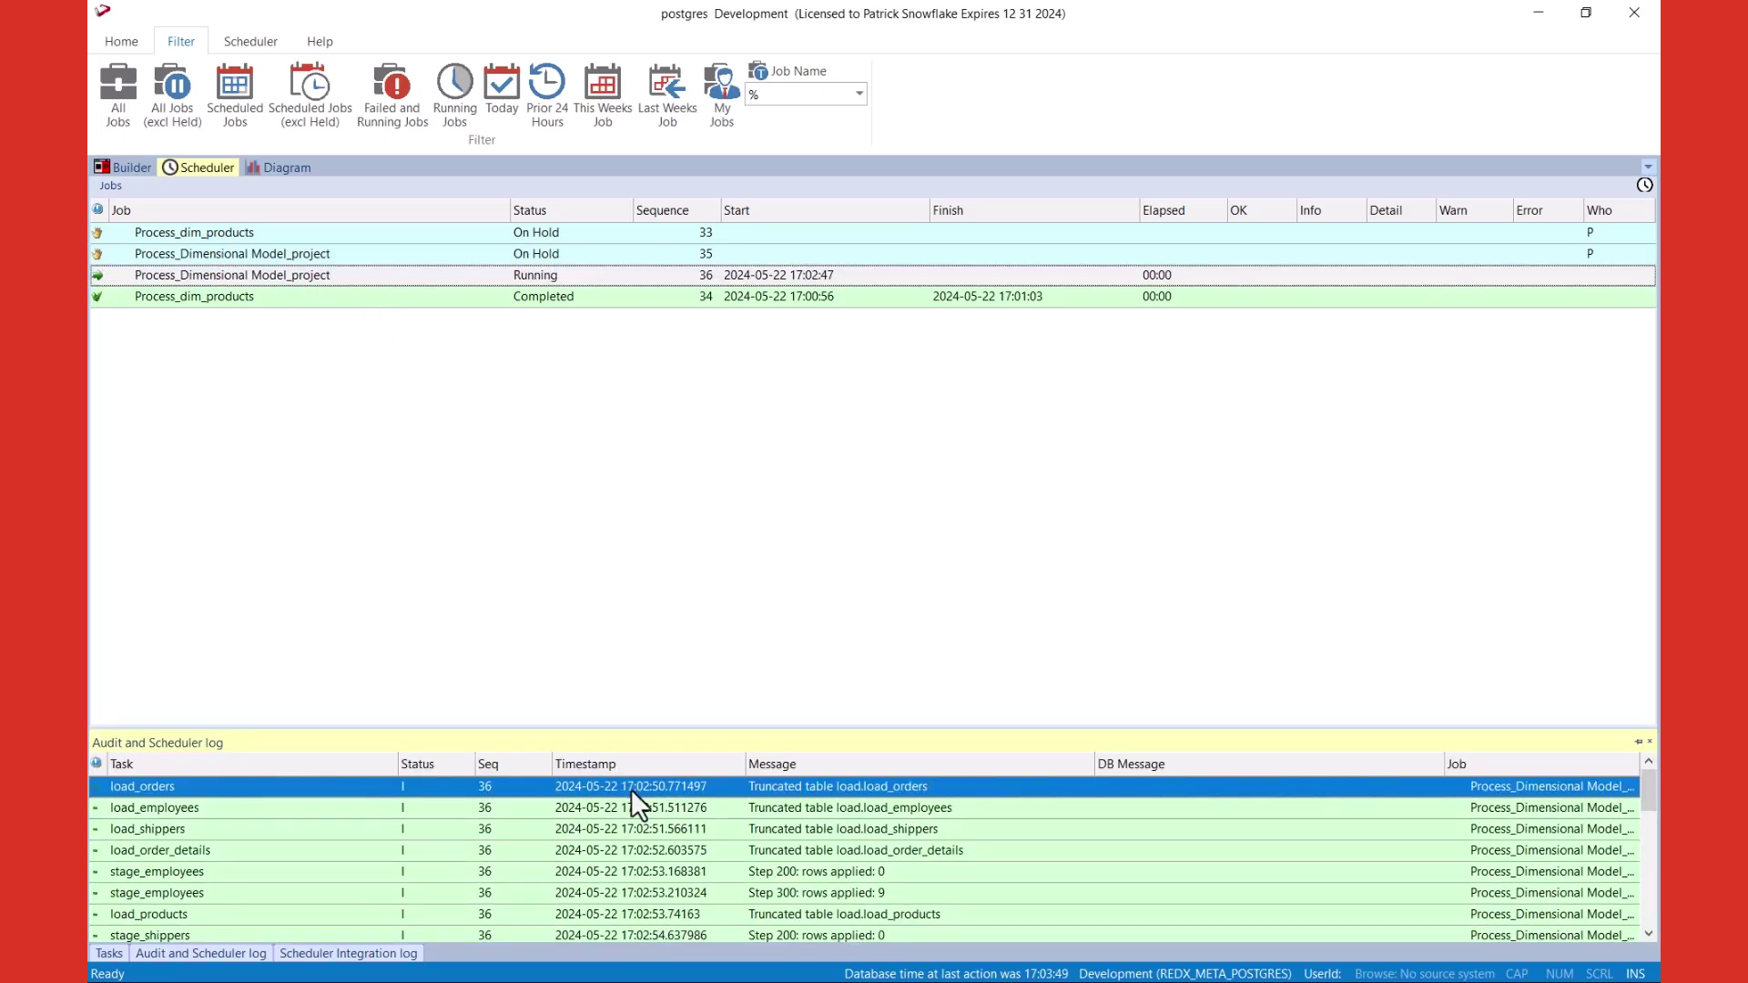
pyautogui.scroll(-1, 632, 819)
pyautogui.scroll(-1, 632, 819)
pyautogui.scroll(-1, 633, 820)
pyautogui.scroll(-1, 633, 821)
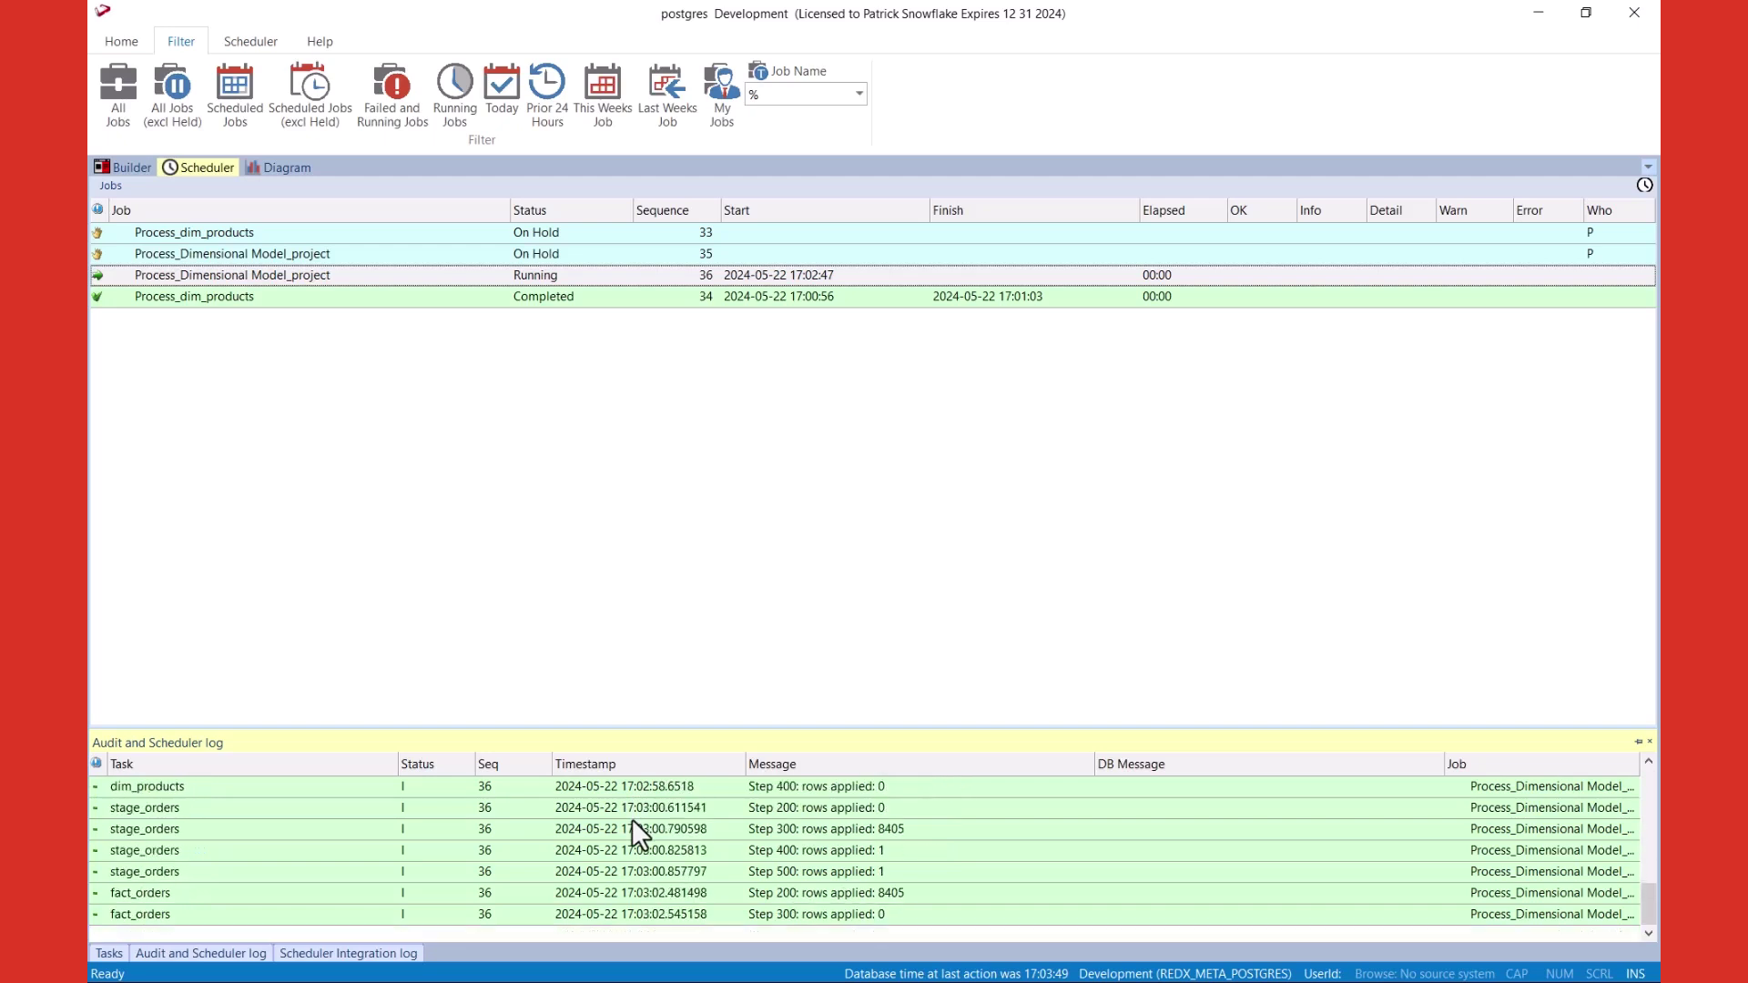
pyautogui.scroll(3, 636, 835)
pyautogui.scroll(2, 615, 827)
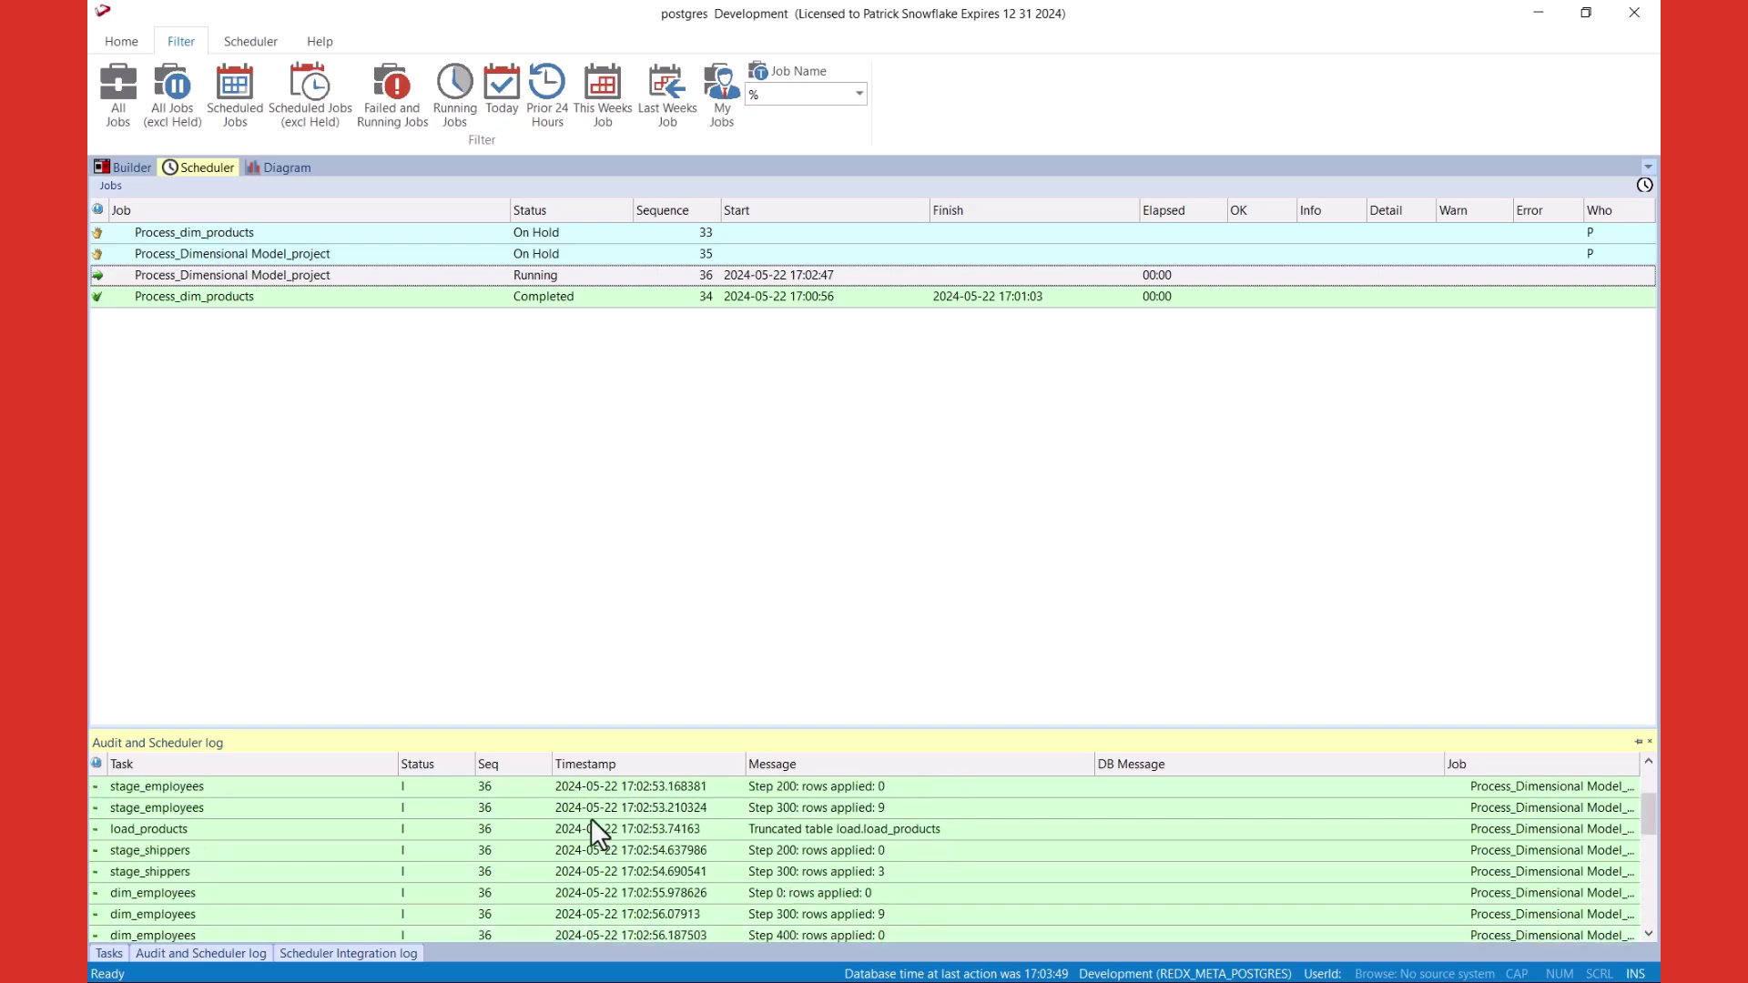
pyautogui.scroll(2, 589, 821)
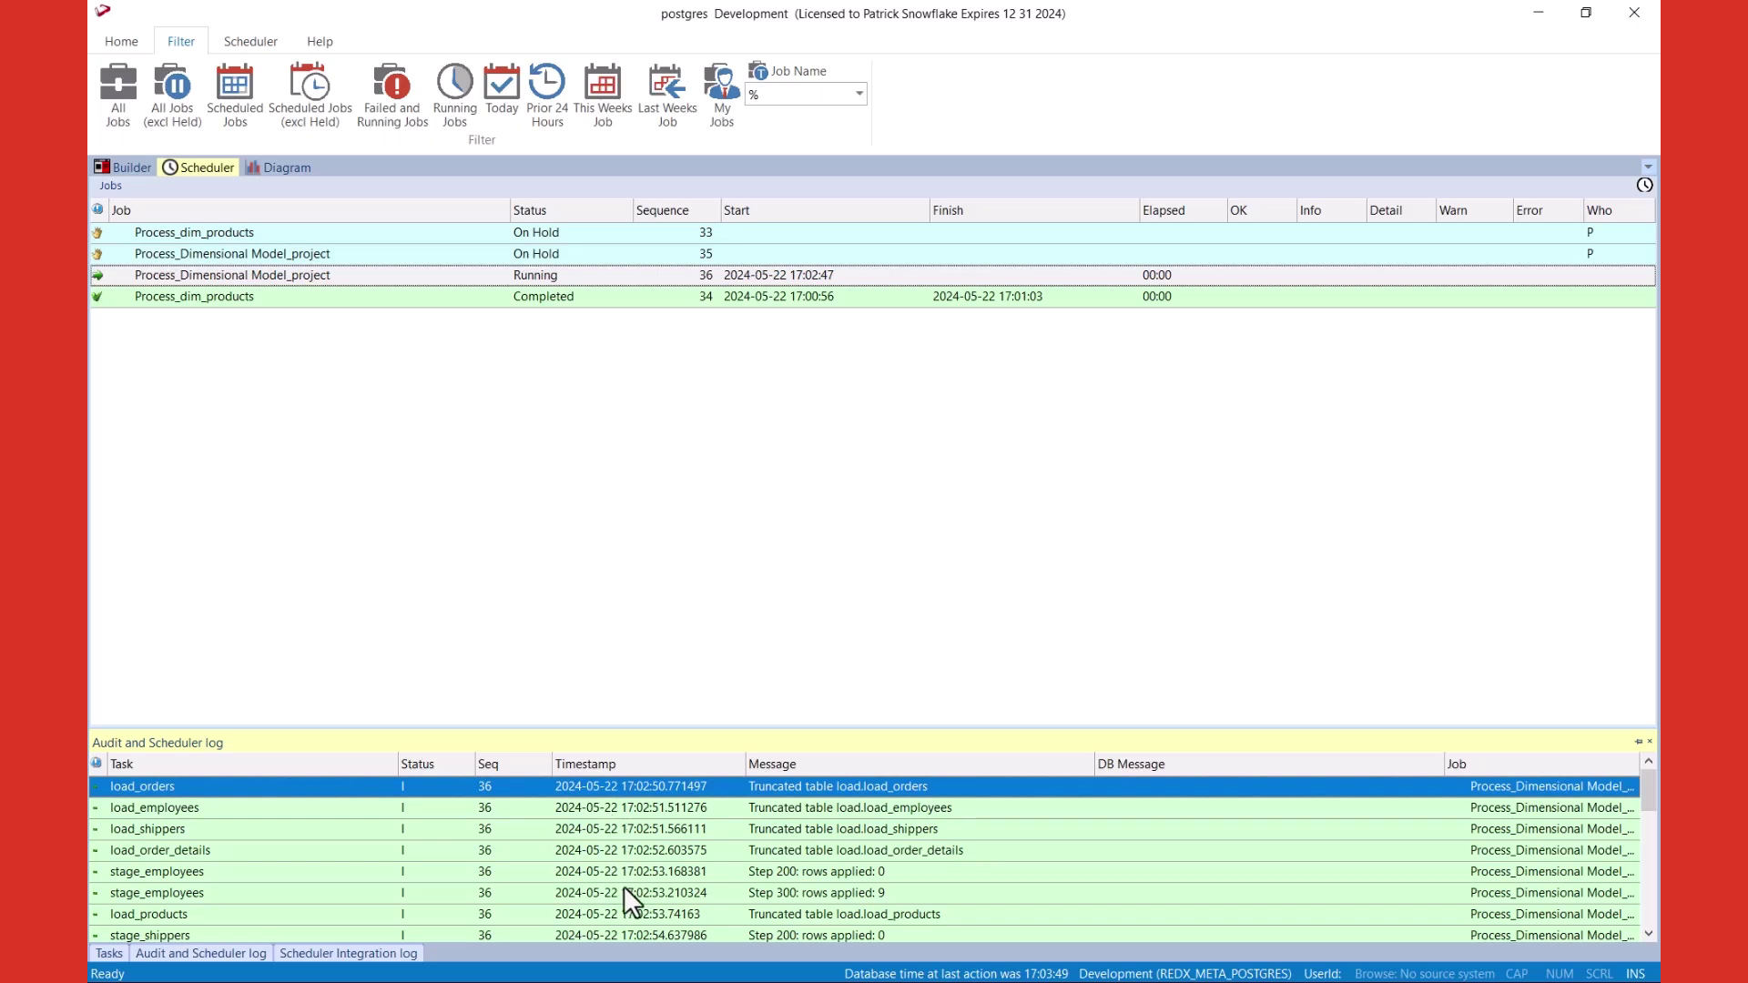
pyautogui.scroll(-2, 626, 882)
pyautogui.scroll(-3, 626, 871)
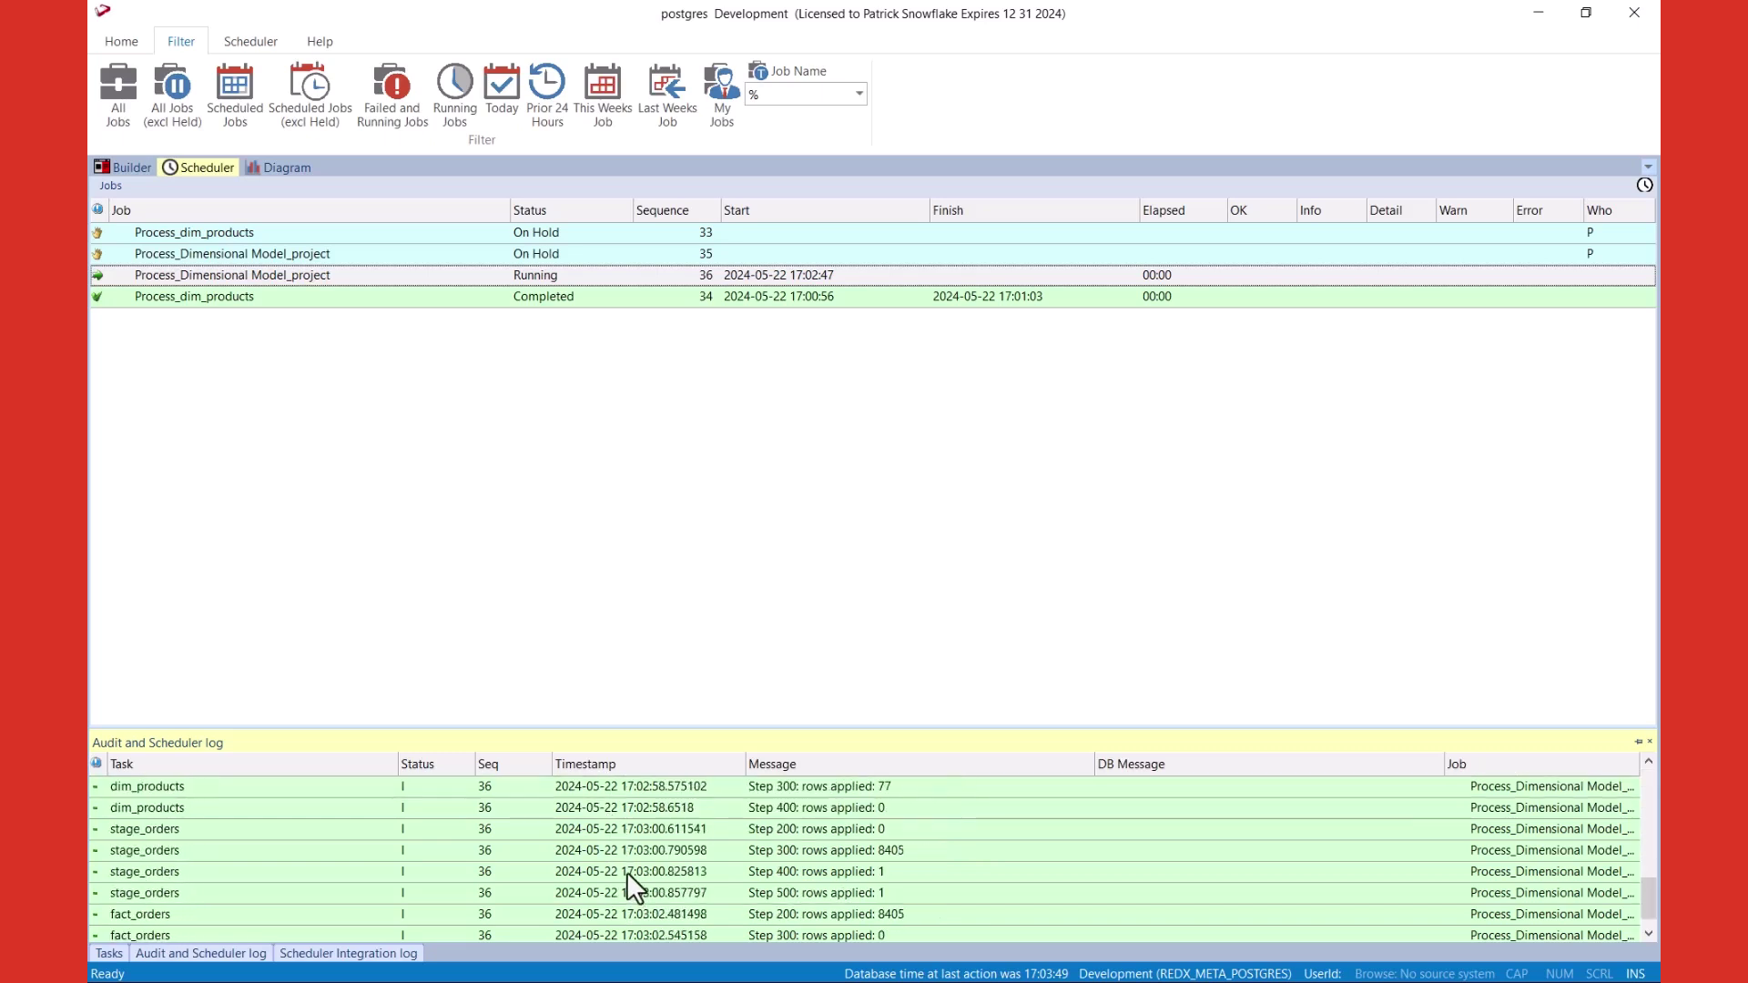
pyautogui.scroll(2, 632, 886)
pyautogui.scroll(3, 633, 886)
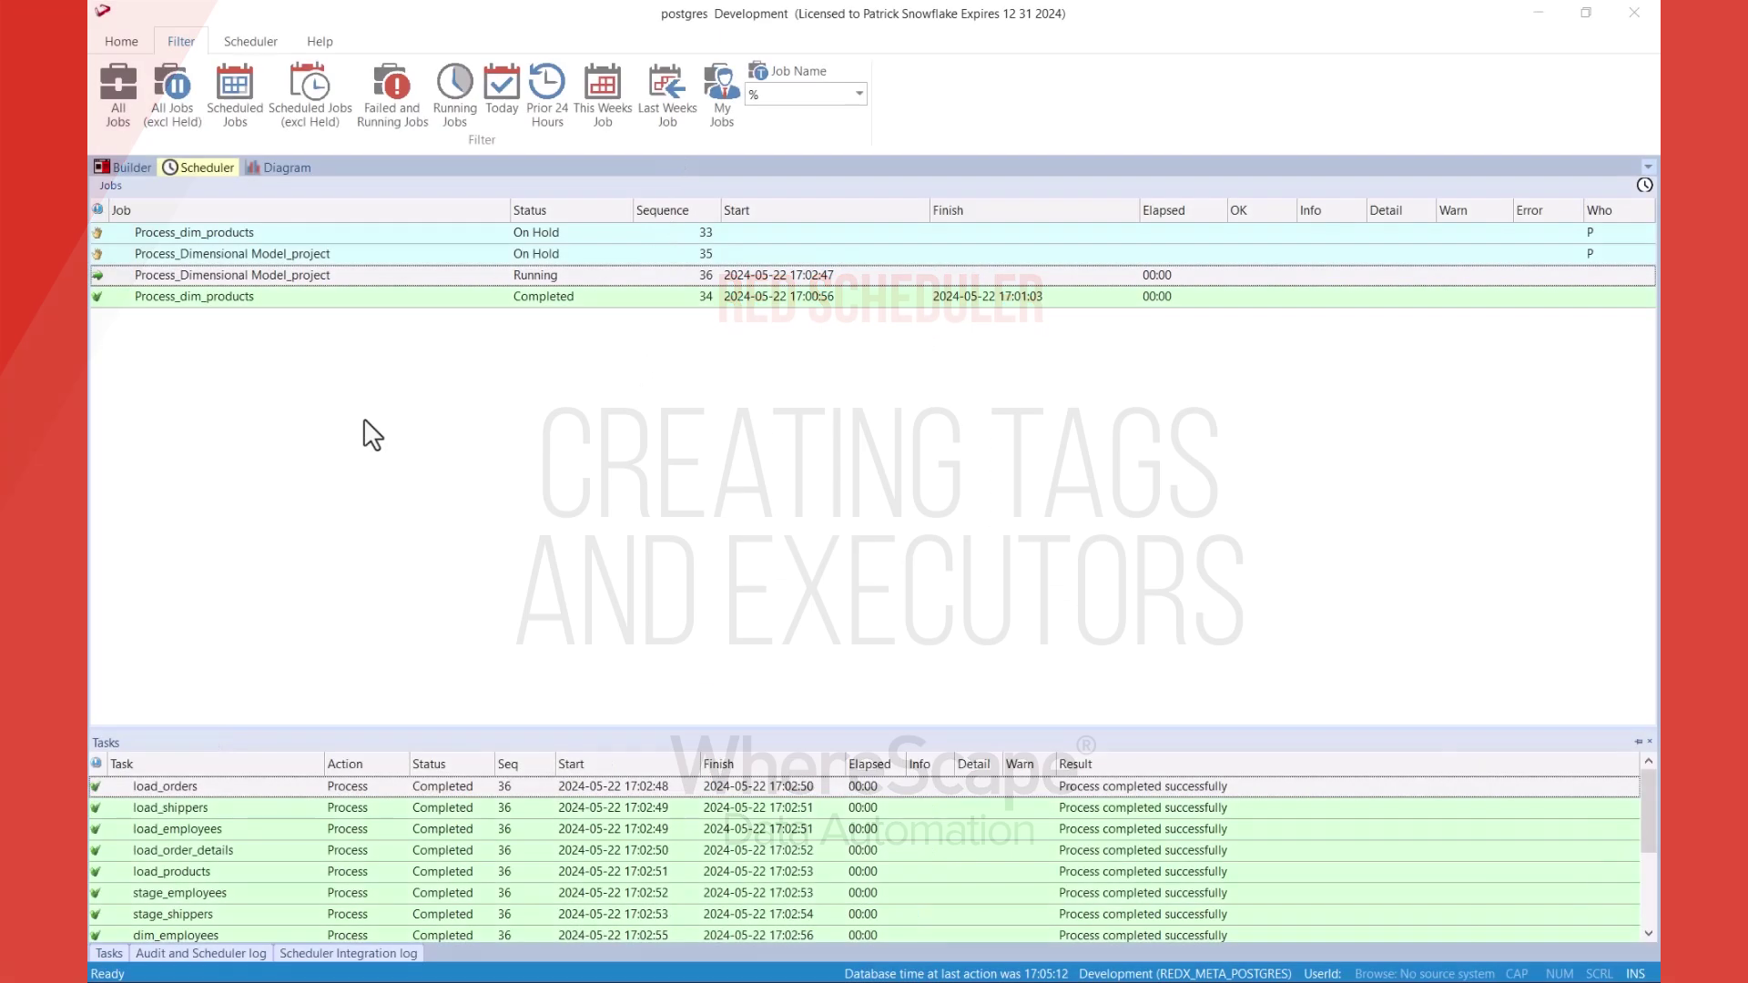
# Edit the on-hold project job's Scheduler Tags, then display the Azkaban scheduler dashboard
pyautogui.rightClick(288, 254)
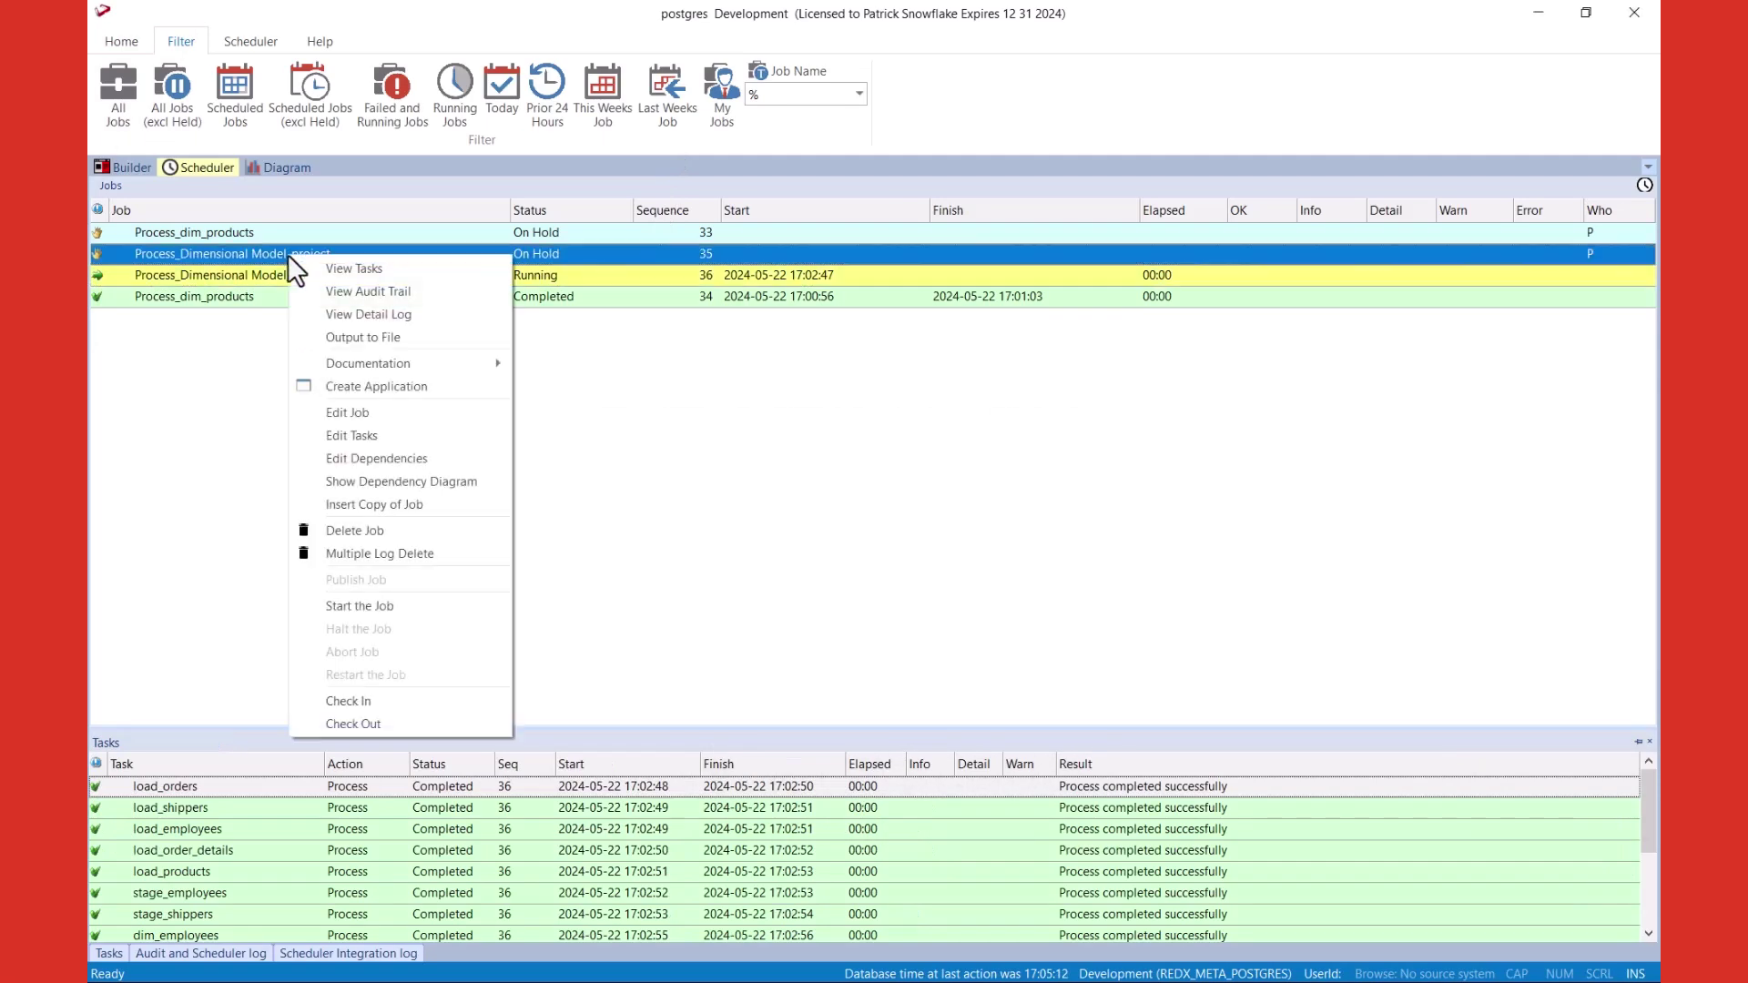
pyautogui.click(399, 415)
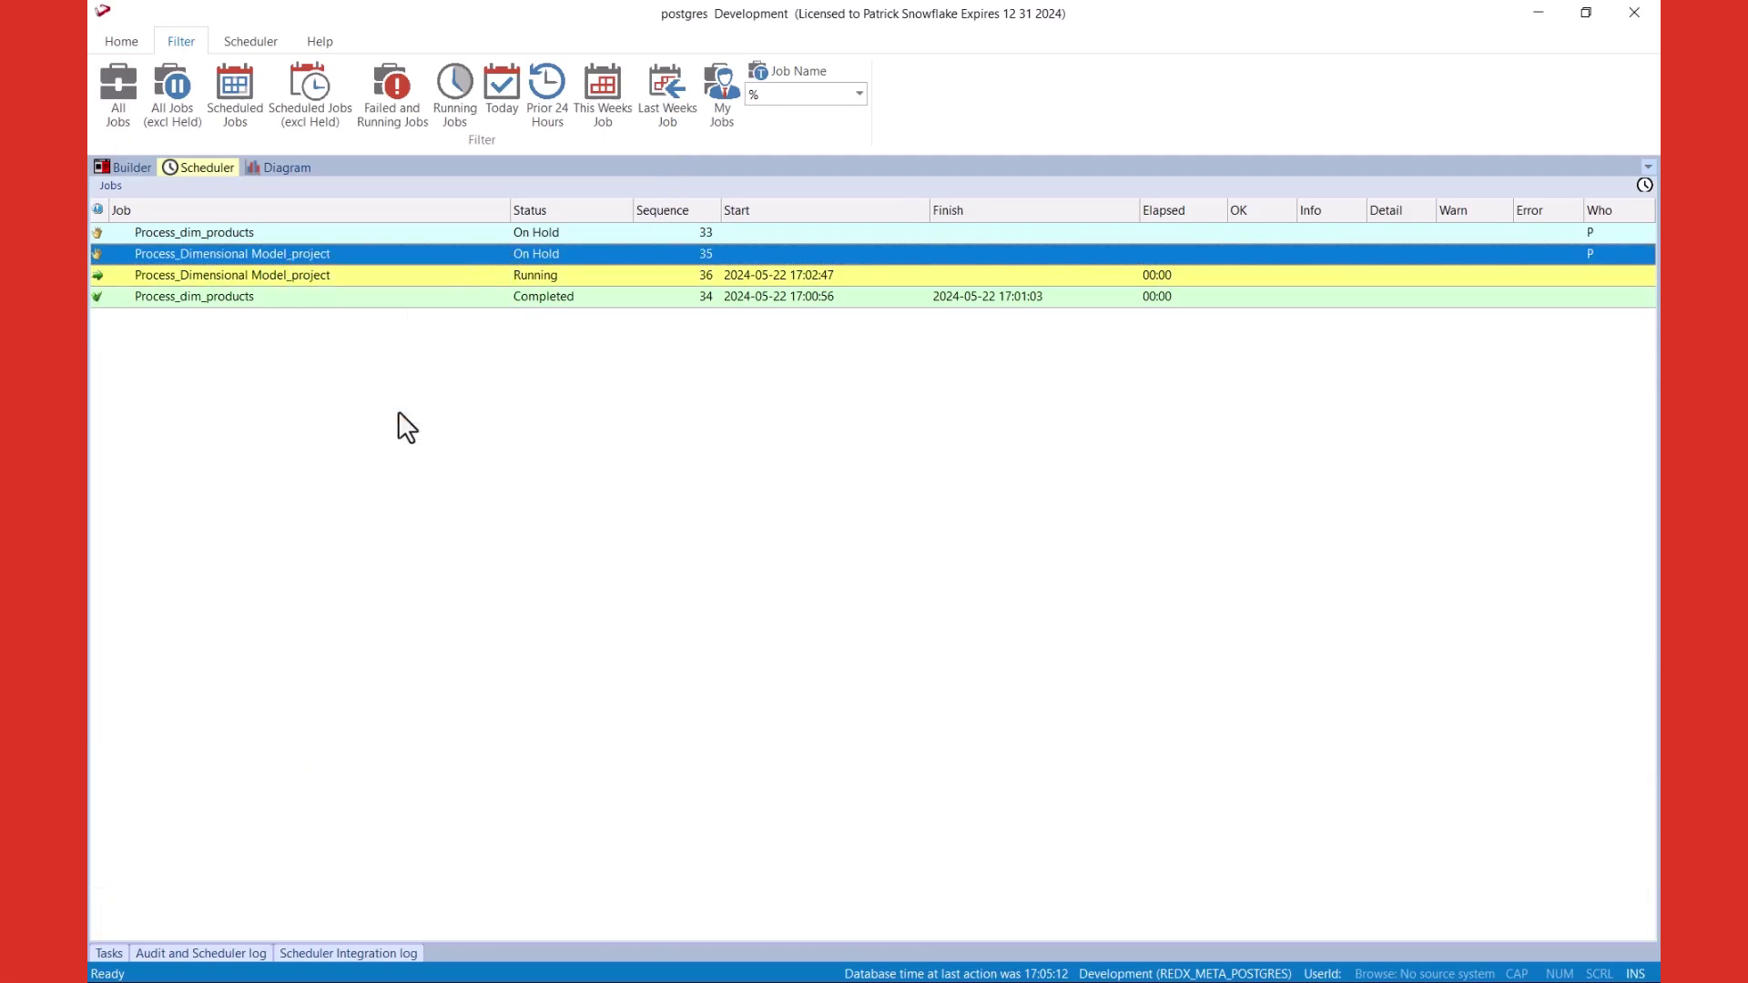
pyautogui.click(630, 481)
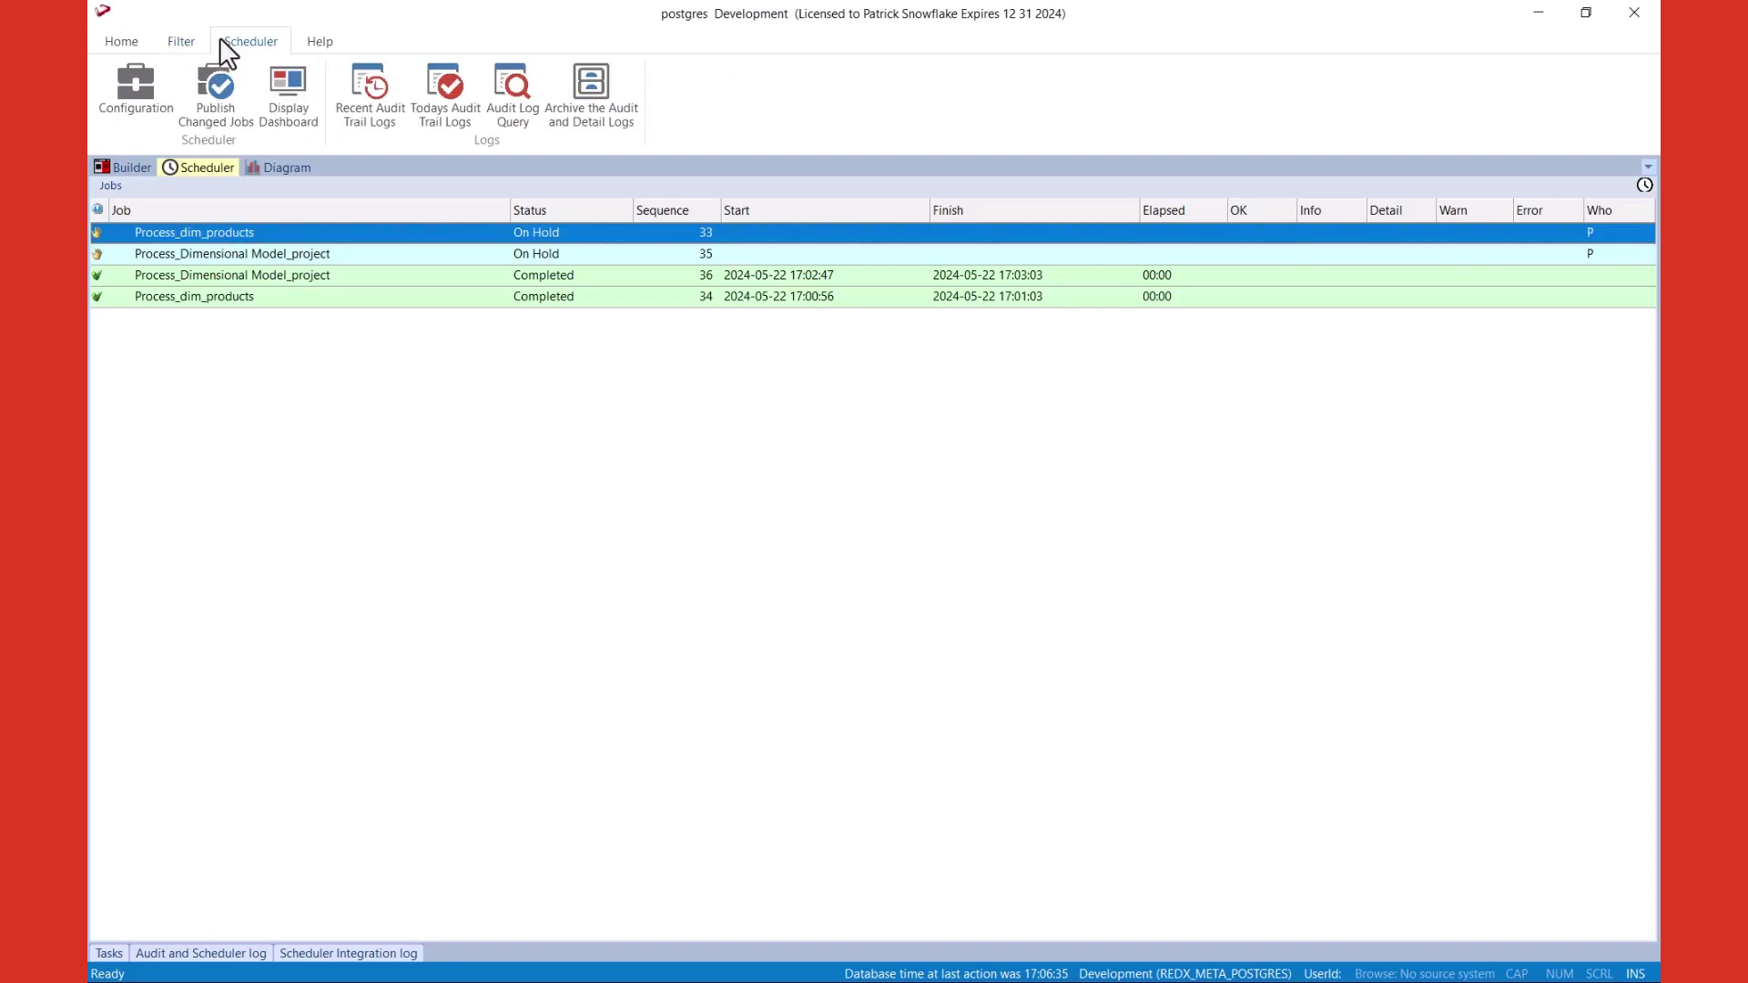
pyautogui.click(292, 78)
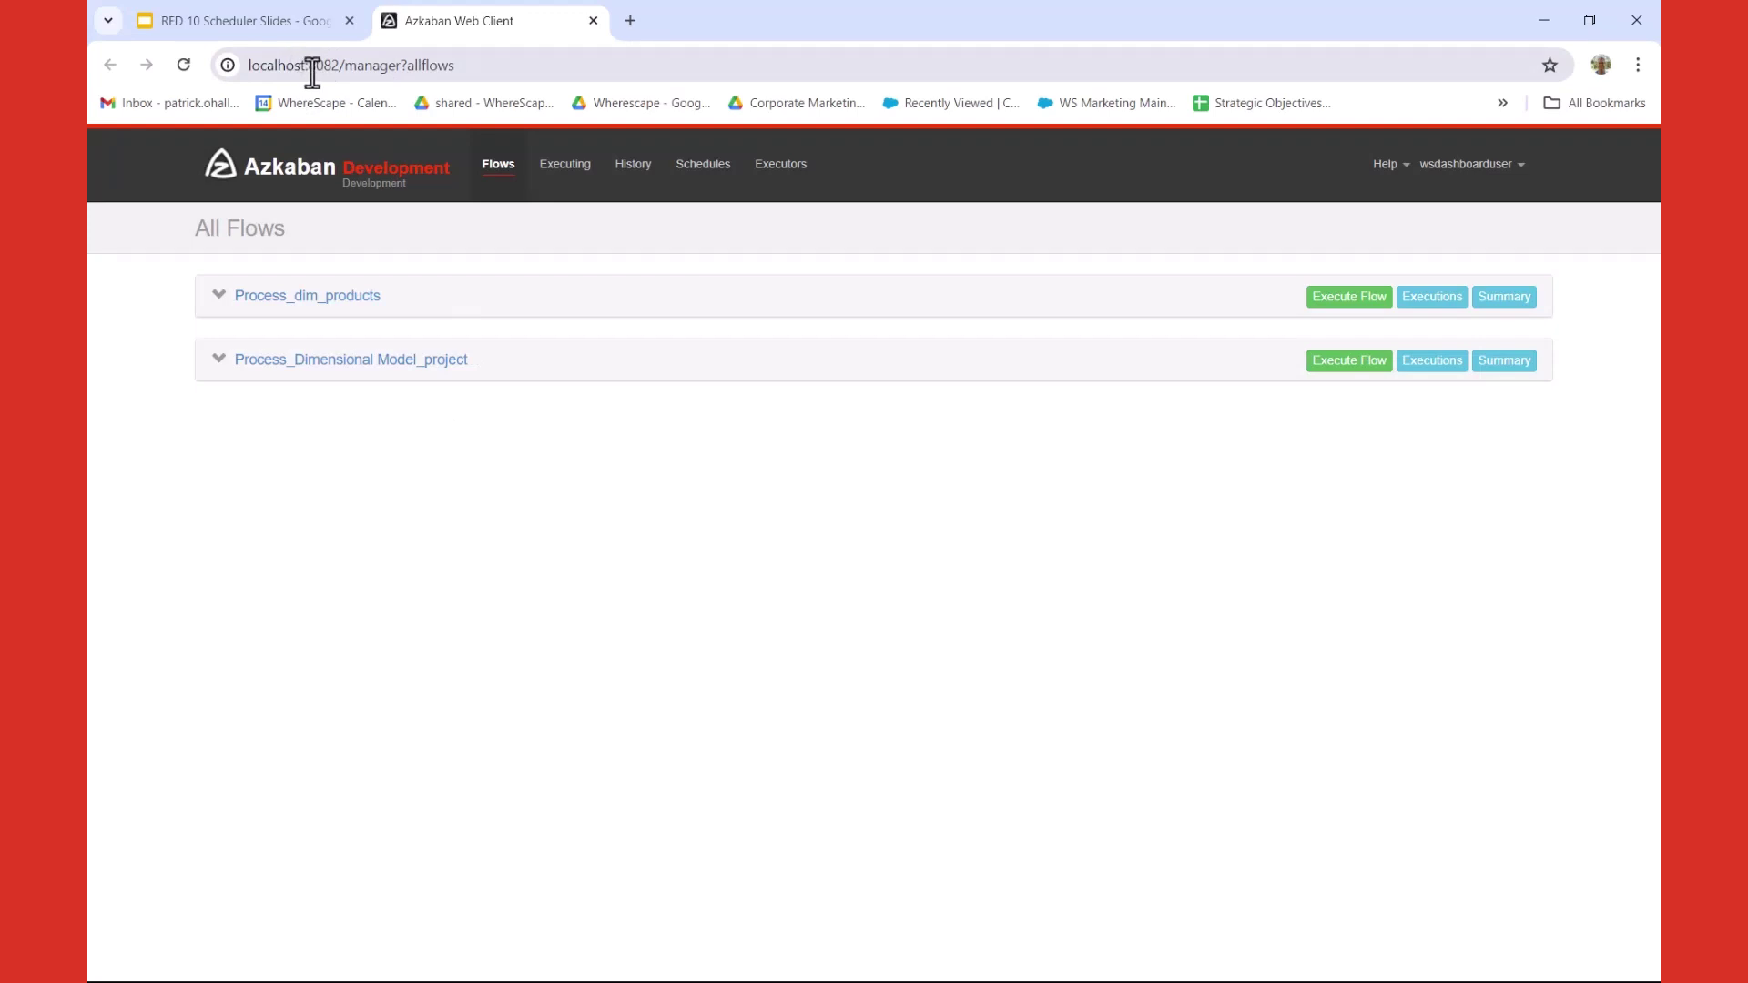
# View both flow graphs, then the project flow's single successful 17-second execution
pyautogui.click(358, 297)
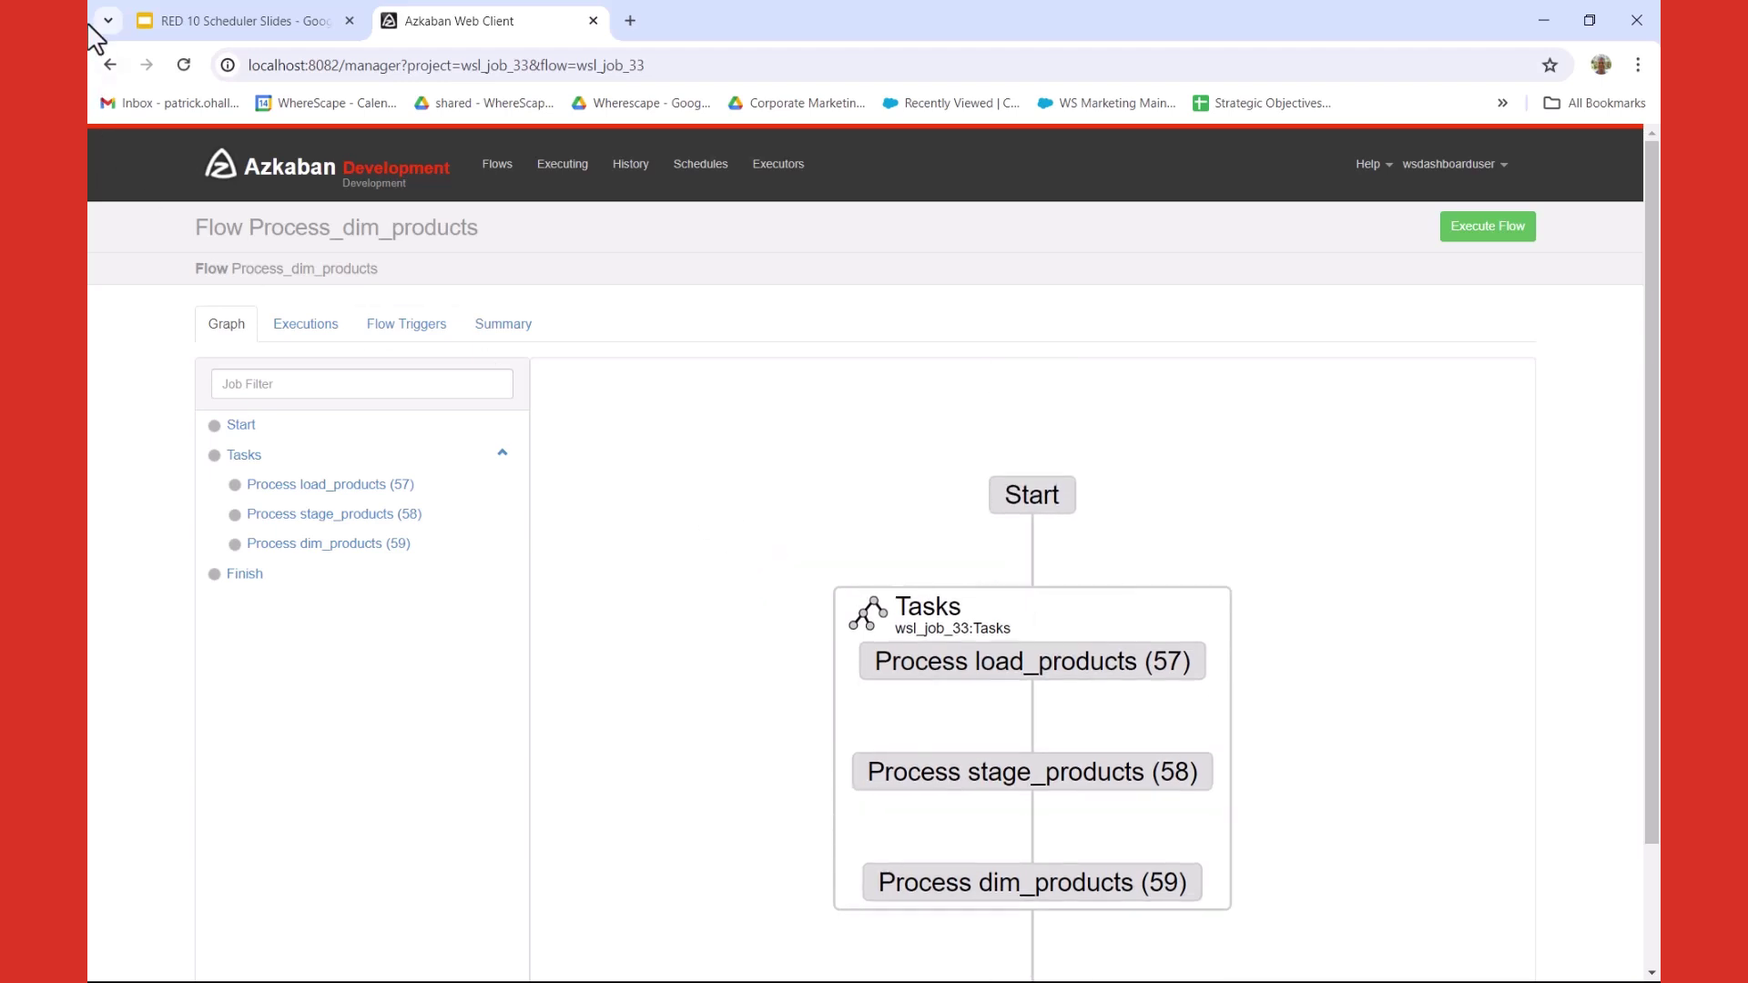
pyautogui.click(110, 64)
pyautogui.click(336, 360)
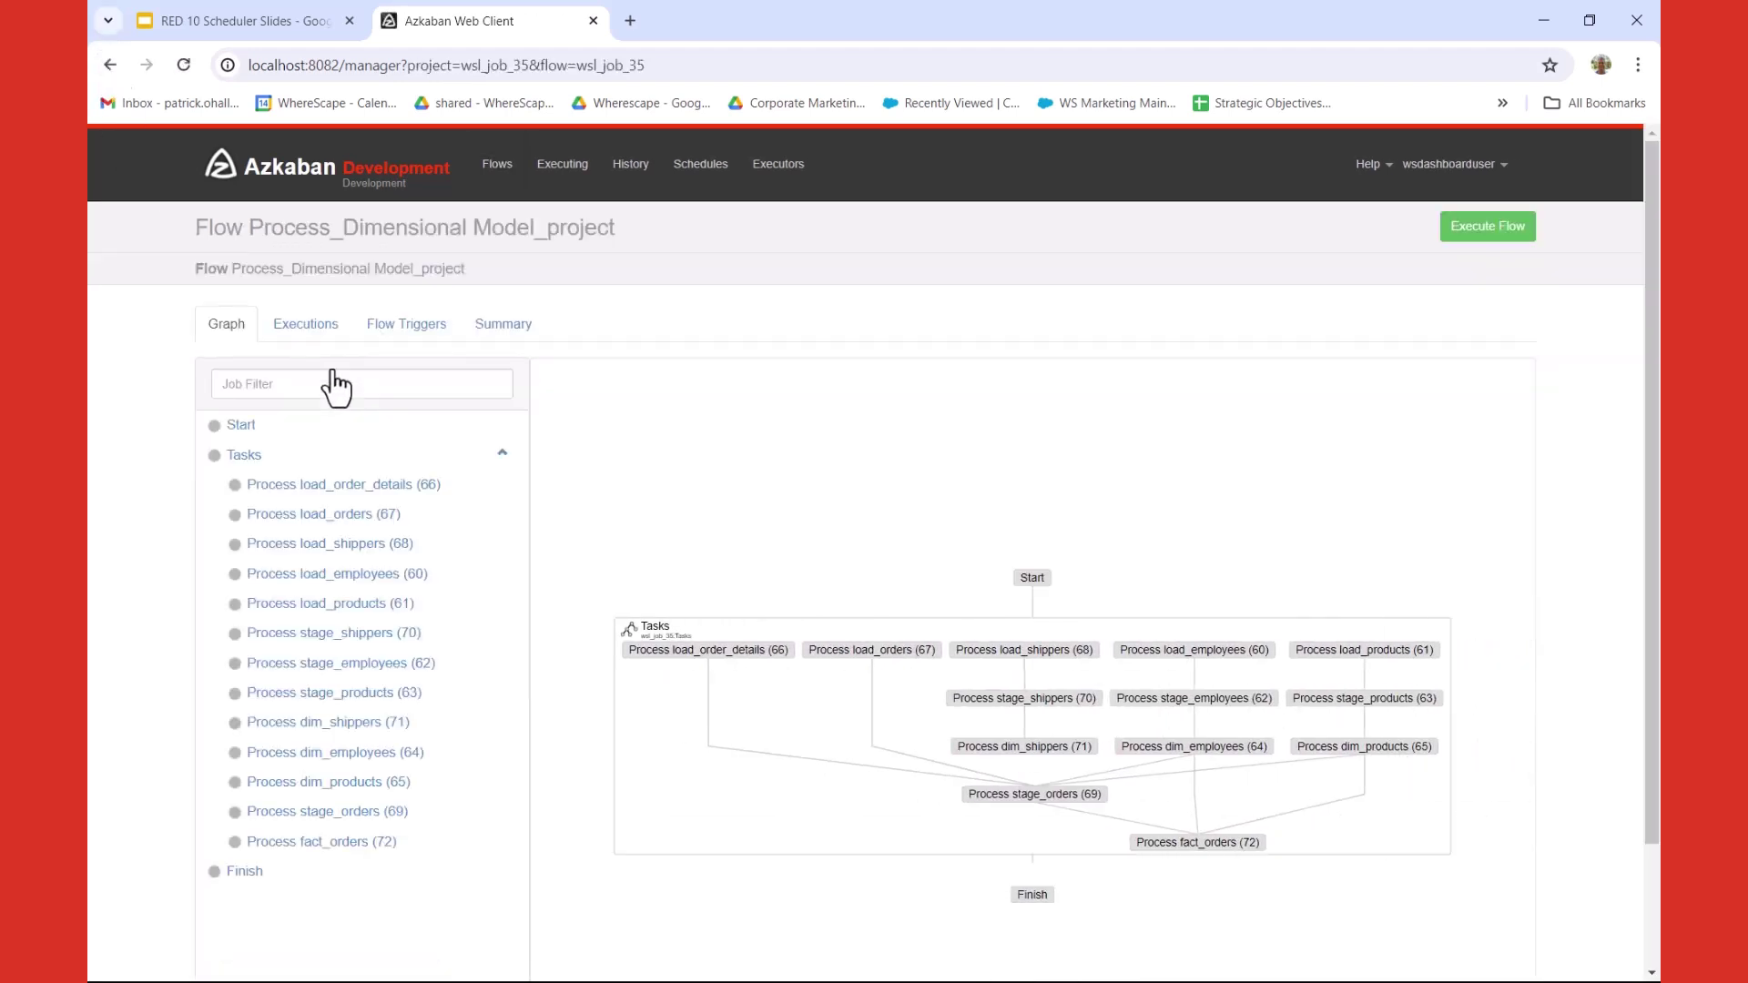
pyautogui.click(303, 337)
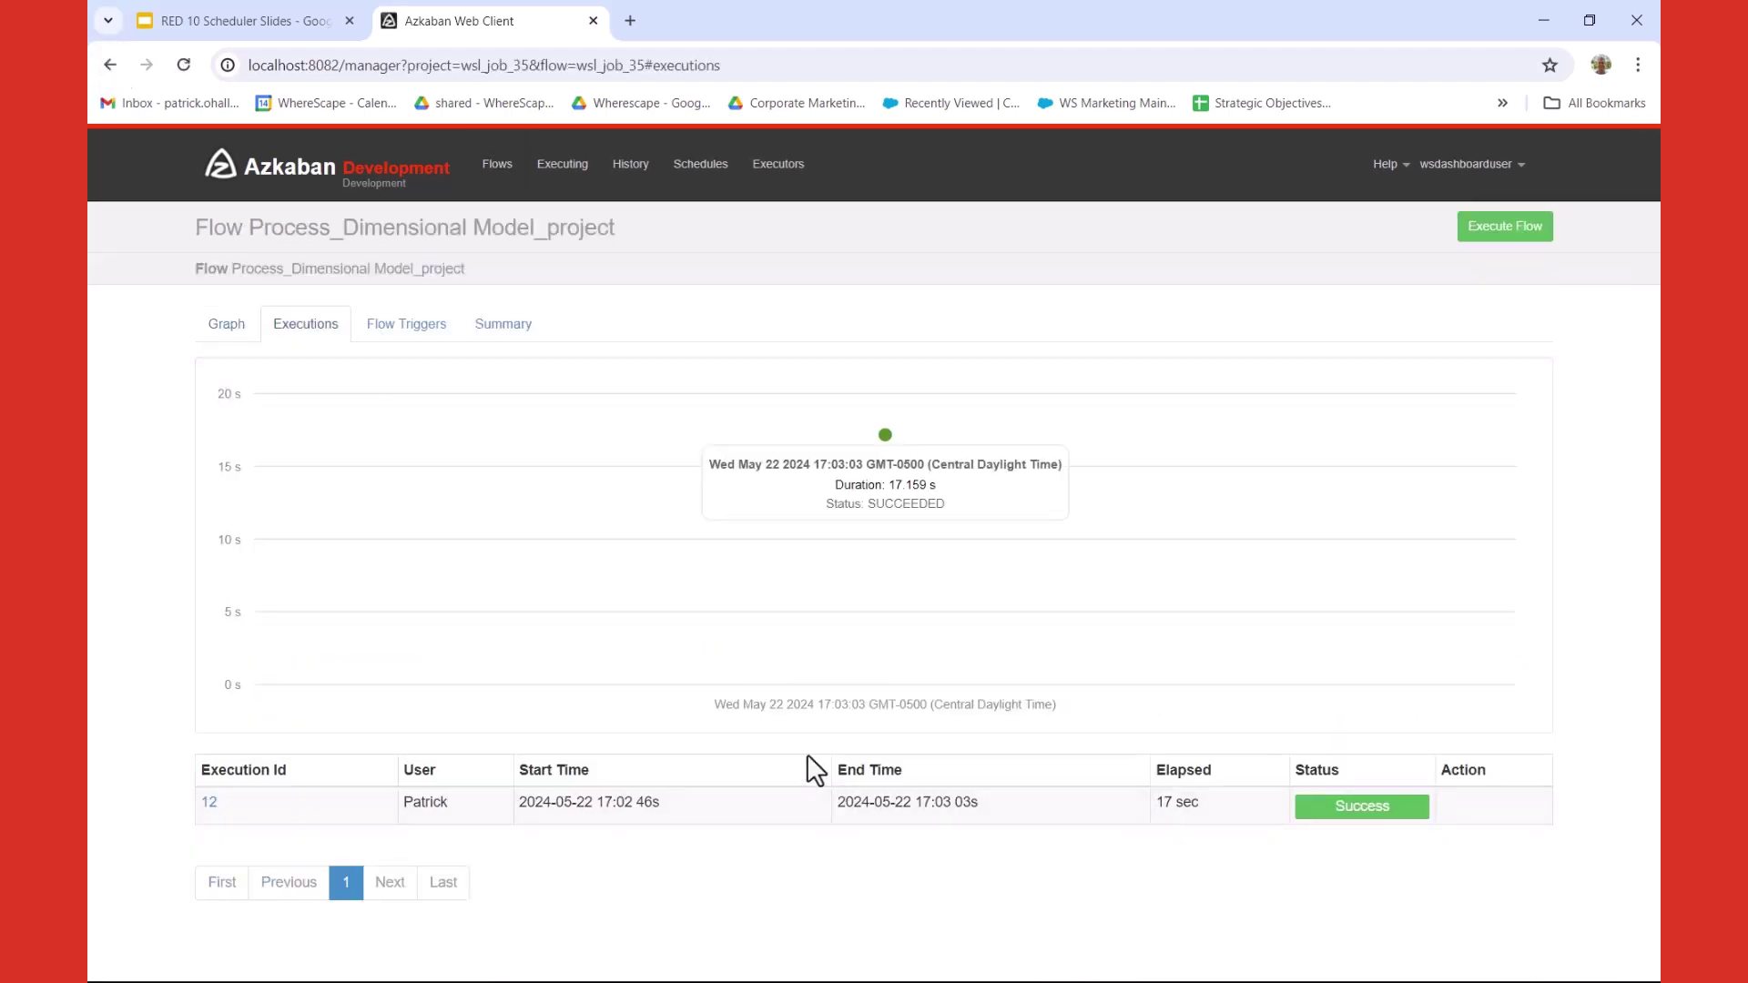